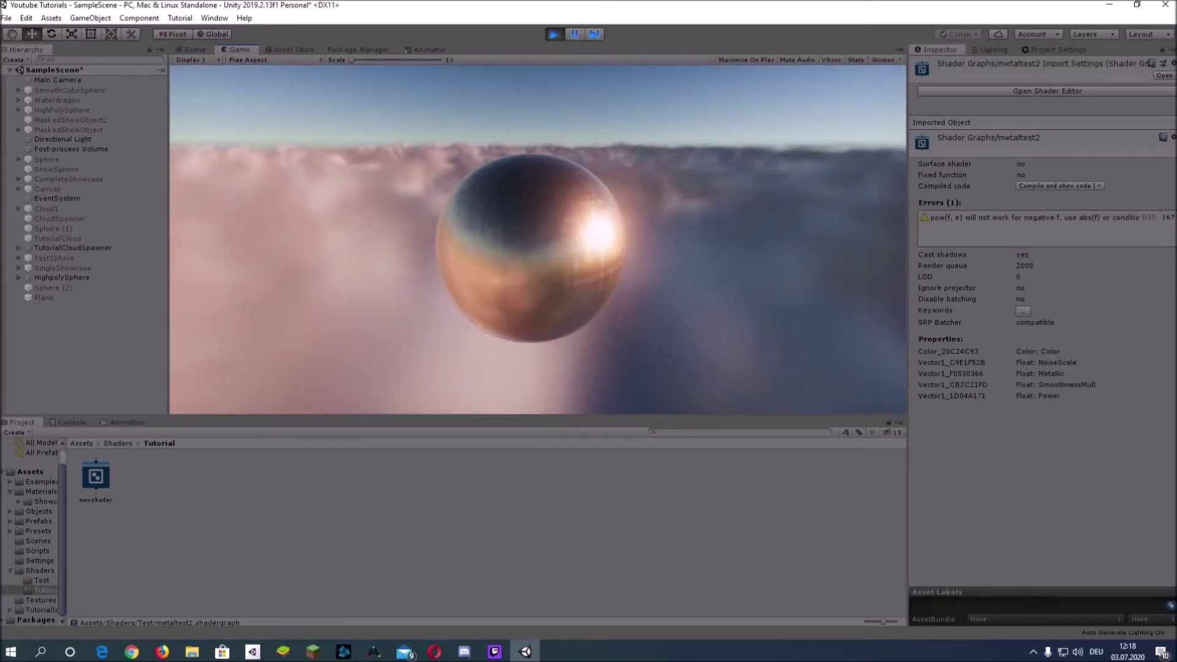
- Stop play mode and deactivate the HighpolySphere object in the scene
click(553, 33)
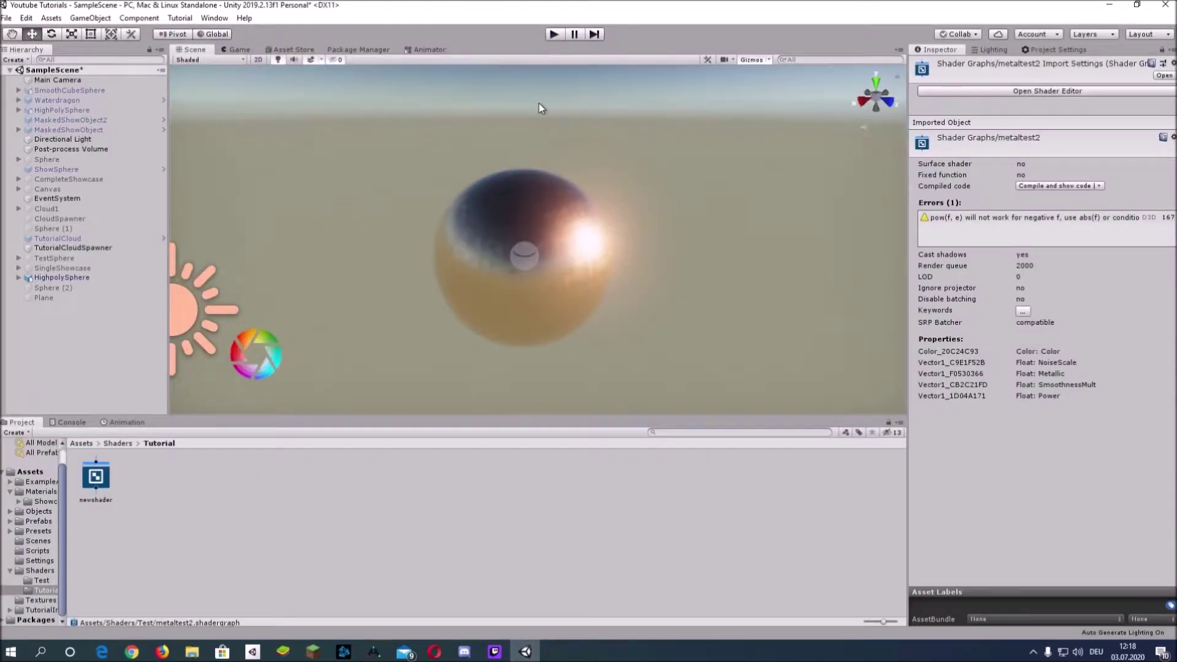
click(534, 222)
click(940, 65)
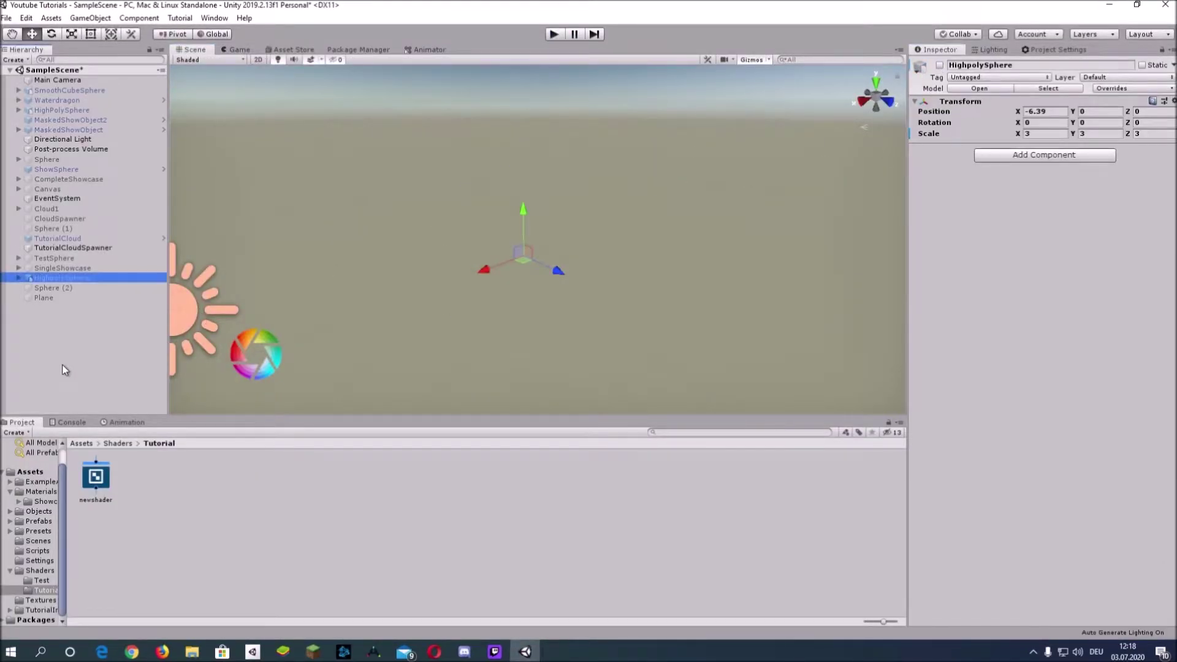
- Add a new 3D sphere to the scene and reset its position to the origin
right_click(63, 365)
mouse_move(119, 522)
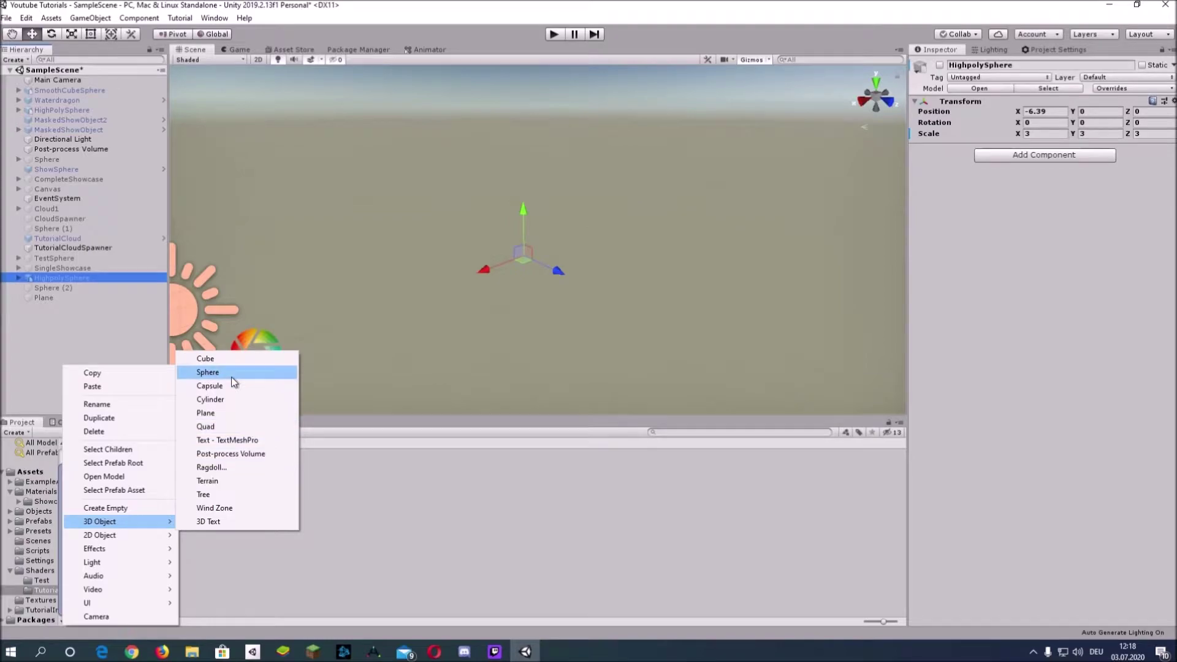
click(224, 372)
click(1173, 65)
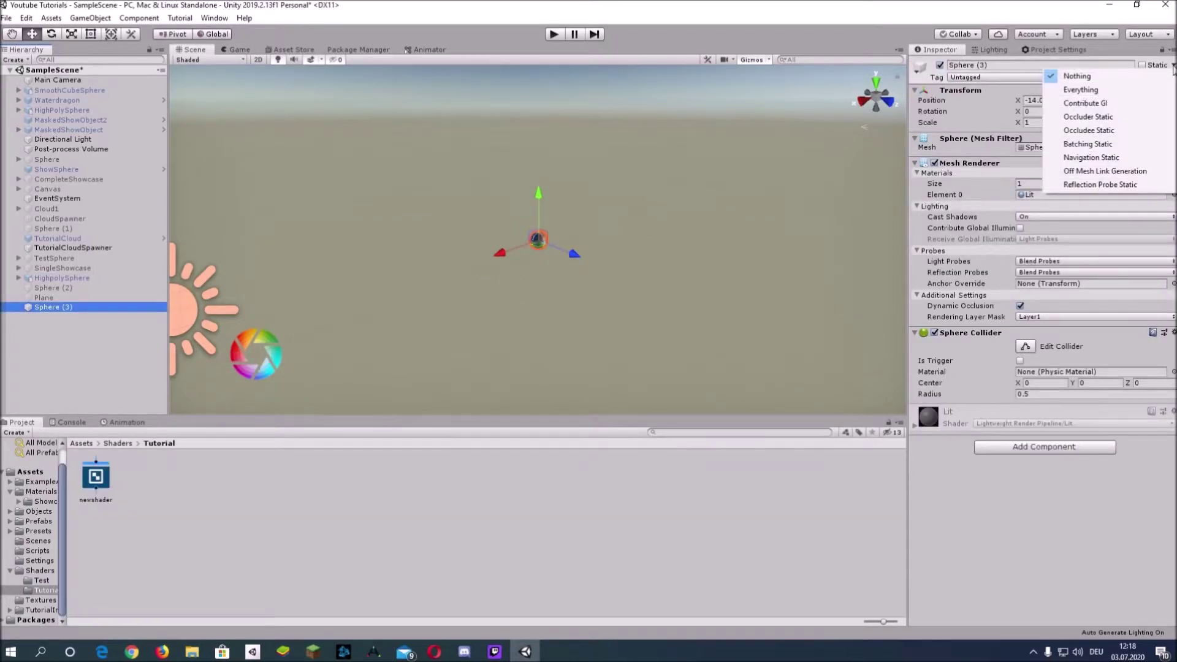
click(1022, 3)
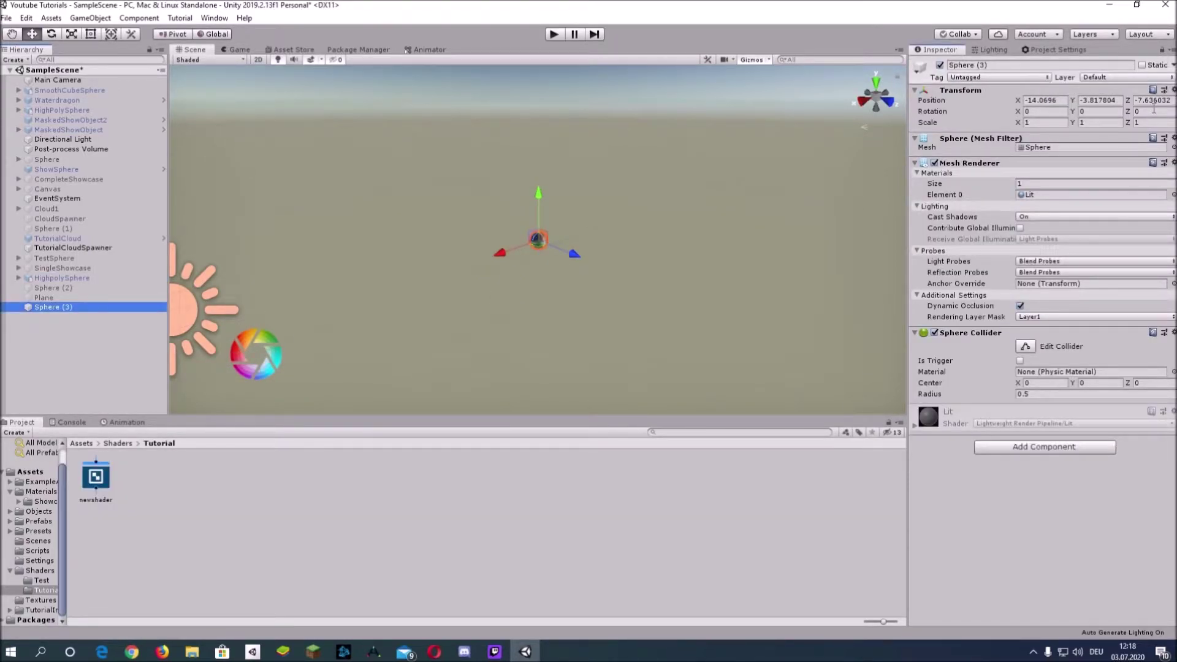
click(1175, 91)
click(1140, 104)
right_drag(700, 262, 658, 274)
- Set the new sphere's scale to 5 on the X, Y and Z axes
click(1044, 122)
text(5)
key(Tab)
text(5)
key(Tab)
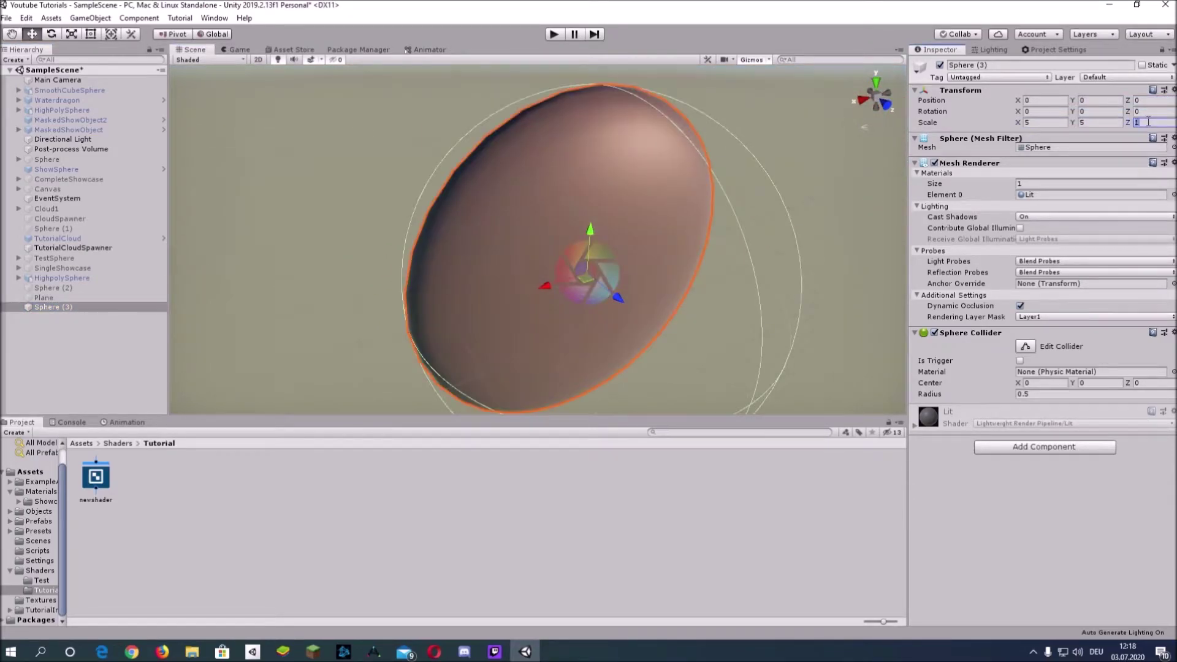
text(5)
right_drag(446, 265, 465, 264)
scroll(556, 265, down, 5)
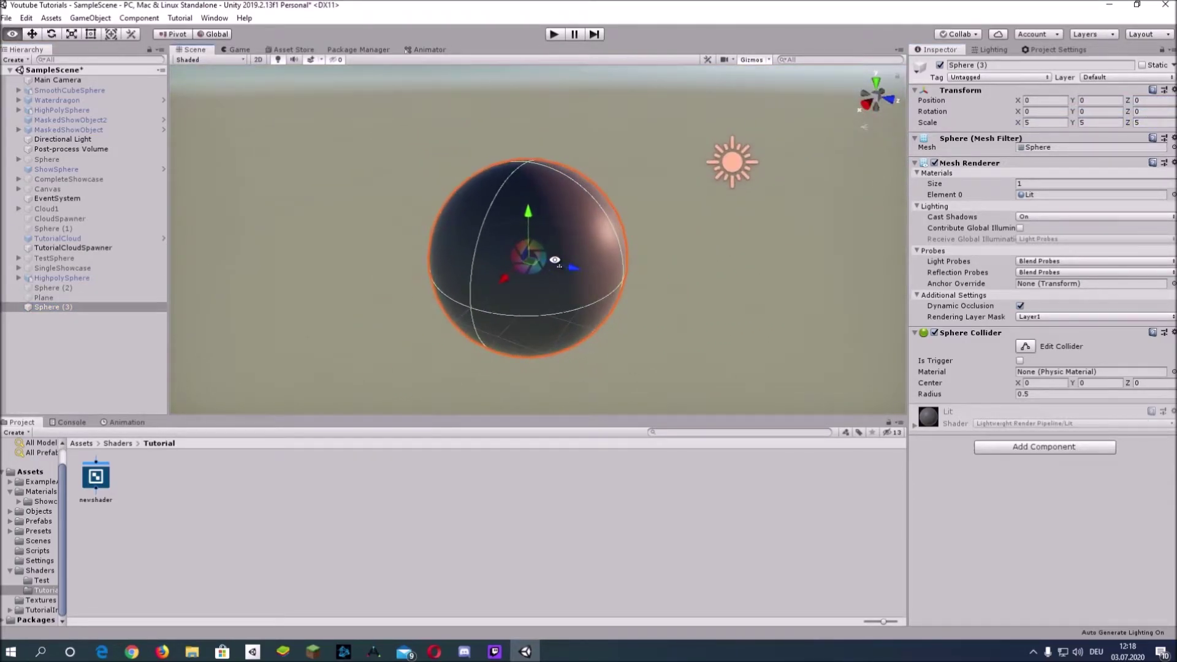
- Add a Reflection Probe as a child of the new sphere and set its type to Realtime
right_click(81, 310)
mouse_move(149, 481)
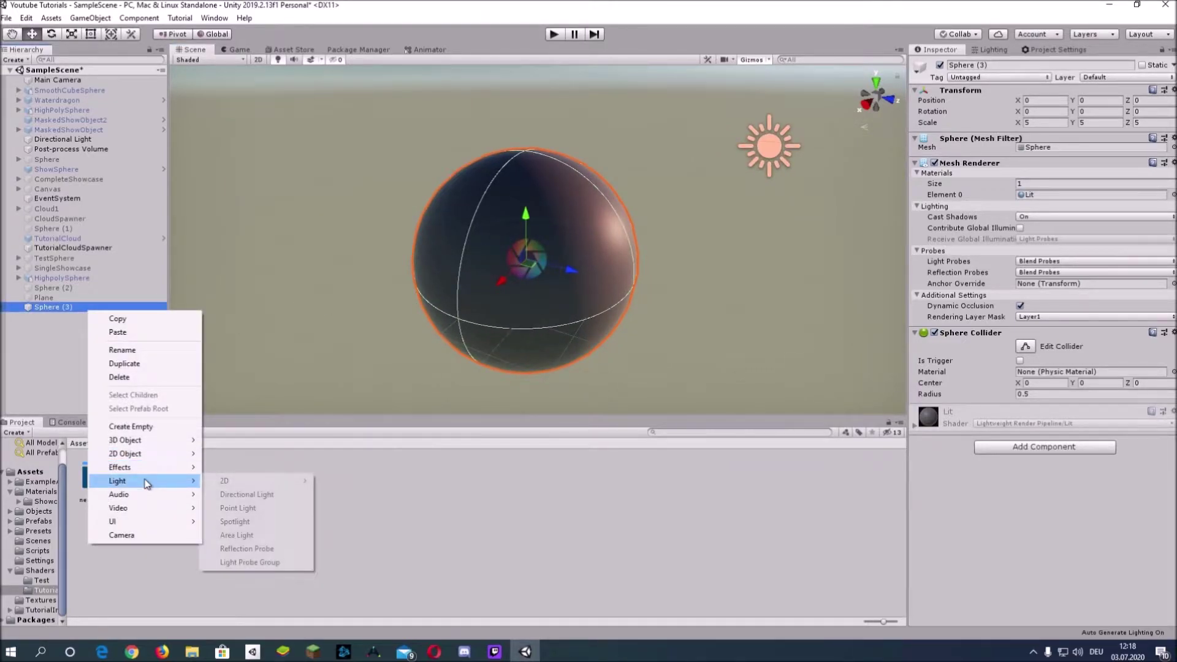
click(261, 548)
click(1051, 187)
click(1052, 226)
- Set the reflection probe's box size to 5 × 5 × 5 and its cubemap resolution to 512
click(1049, 285)
text(5)
key(Tab)
text(5)
key(Tab)
text(5)
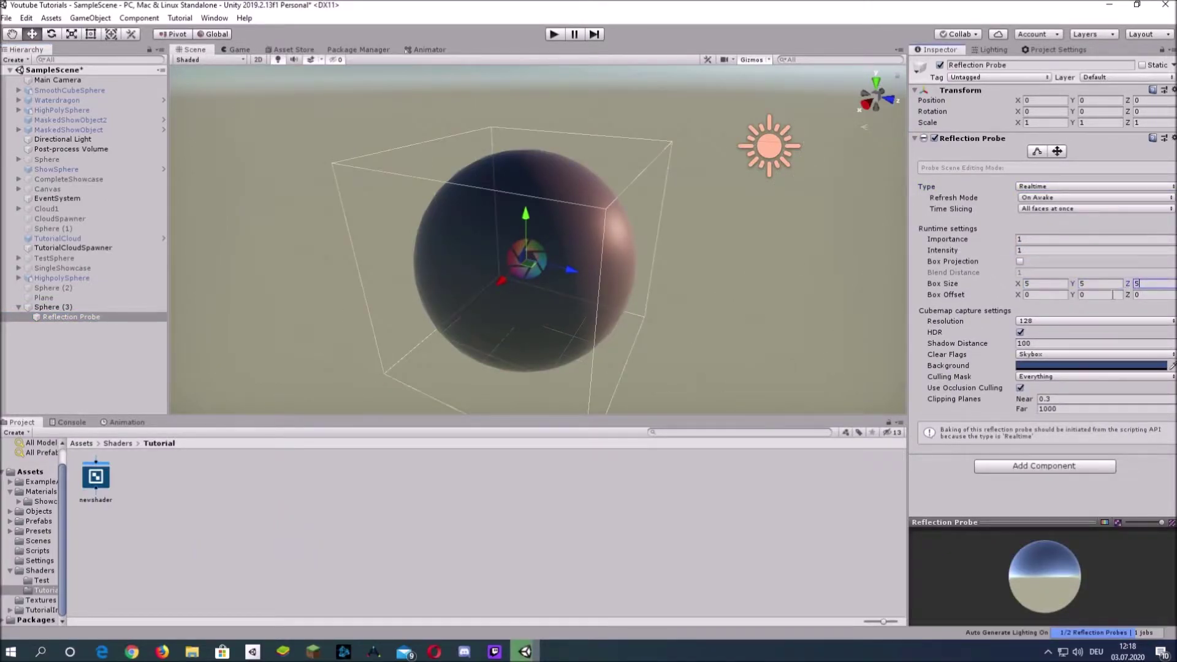
click(1054, 321)
click(1043, 398)
alt+drag(783, 226, 700, 228)
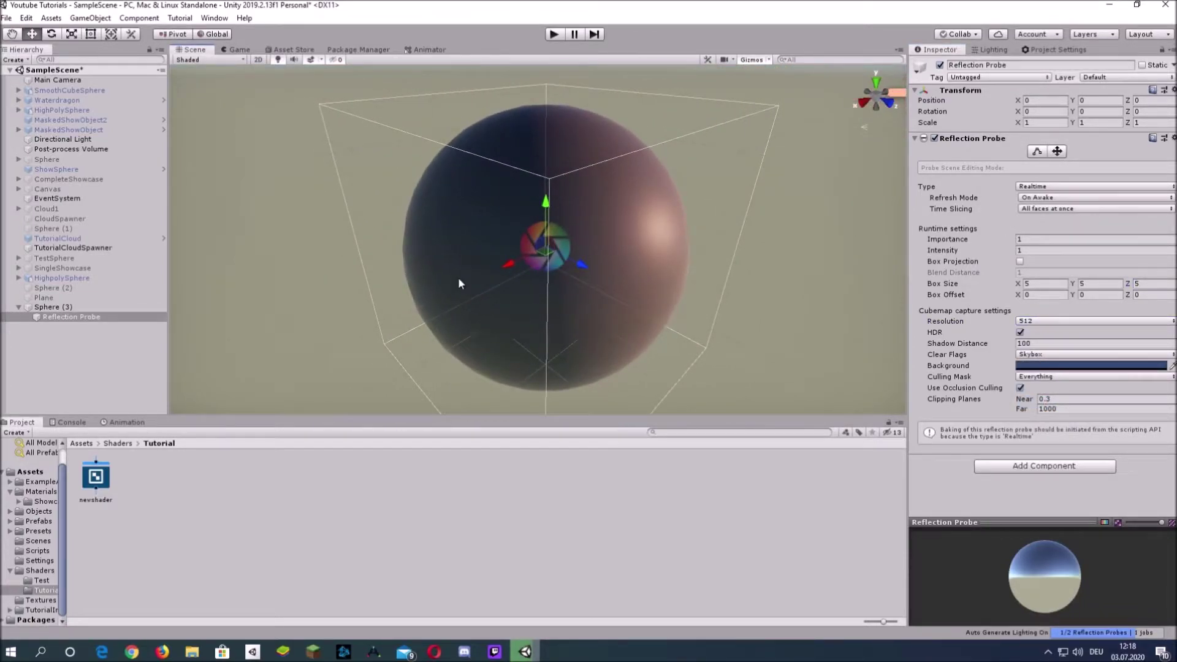
- Create a PBR shader graph named MetalTutorial in the Shaders/Tutorial folder
right_click(208, 498)
mouse_move(280, 209)
mouse_move(439, 163)
click(594, 251)
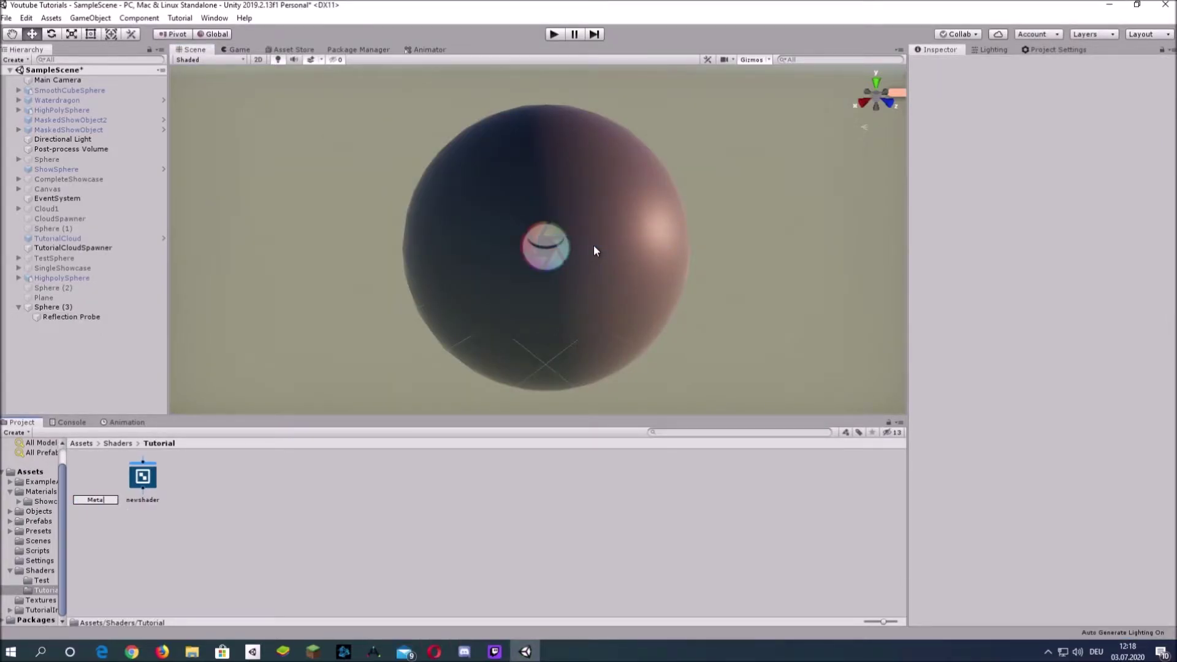
text(MetalTutorial)
key(Return)
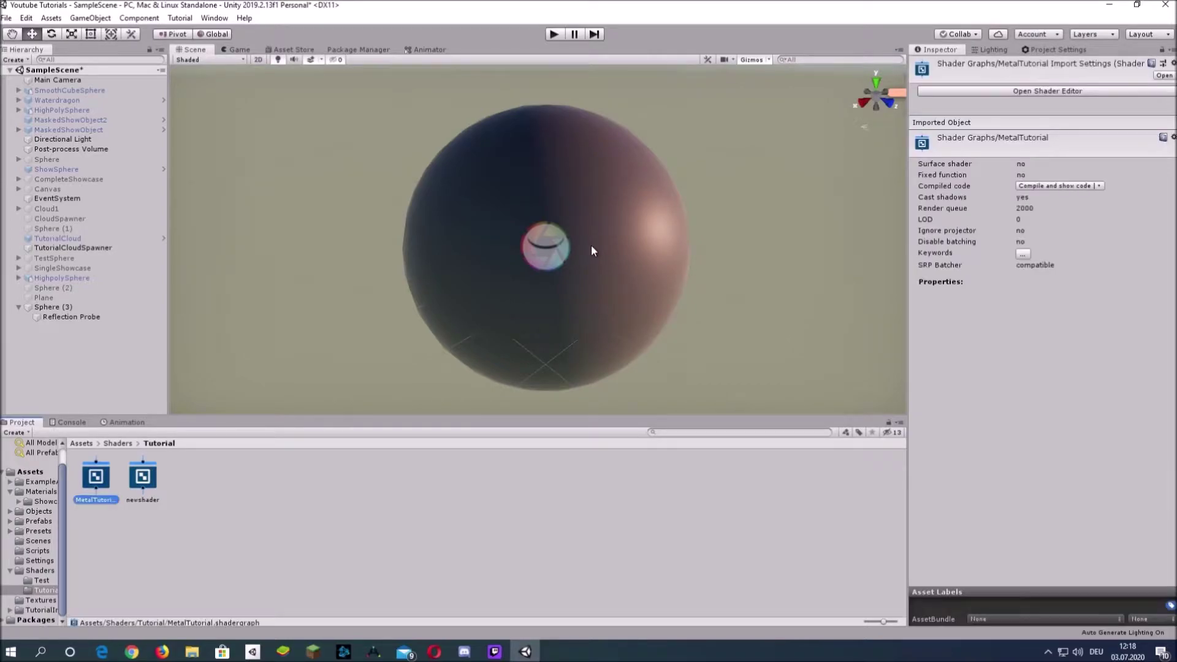
- Create a new material named MetalTutorial in the Materials folder
click(38, 491)
right_click(571, 563)
mouse_move(610, 274)
click(790, 336)
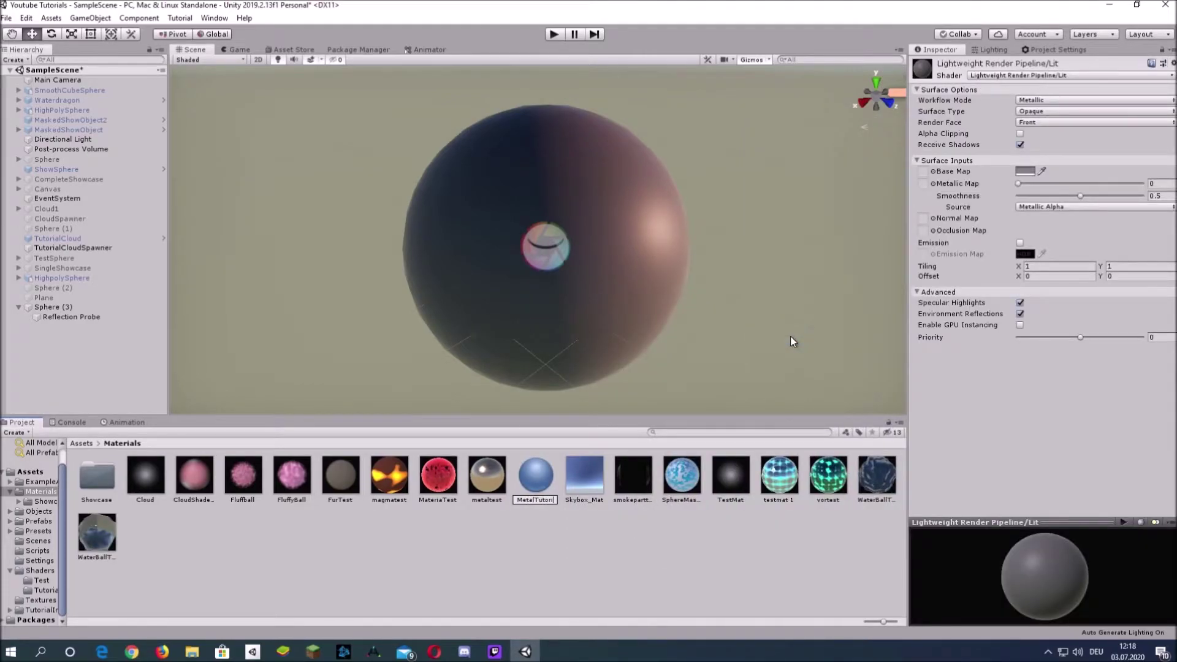
text(MetalTutorial)
key(Return)
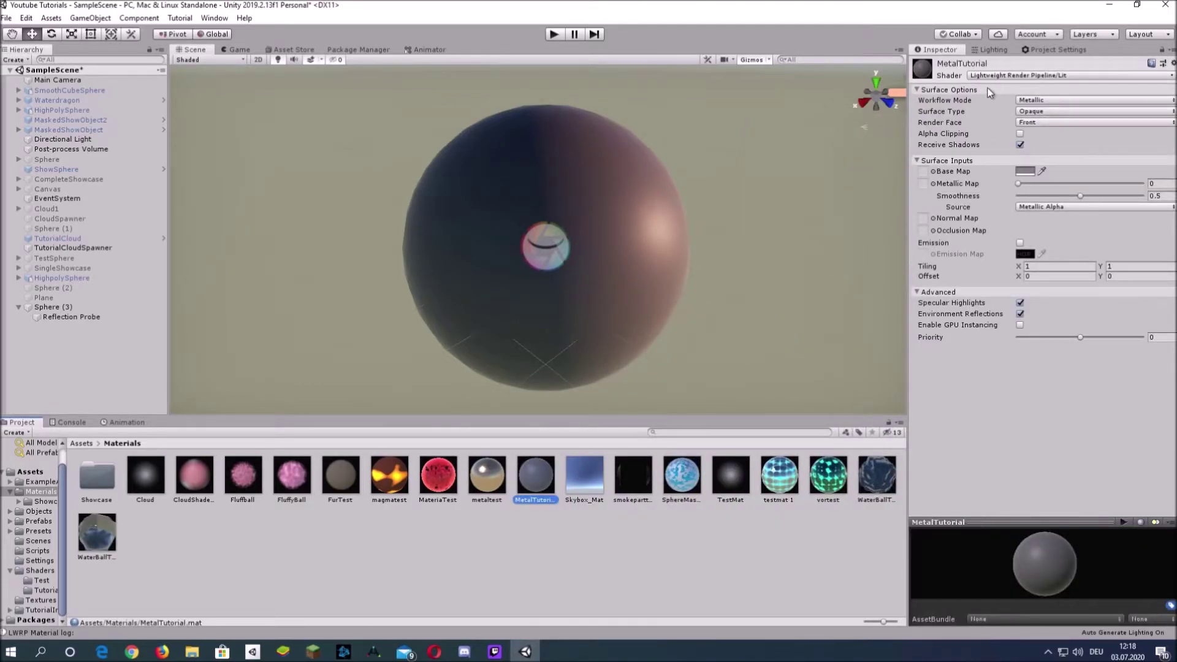
- Assign the Shader Graphs/MetalTutorial shader to the MetalTutorial material and apply the material to the new sphere
click(999, 76)
click(1023, 207)
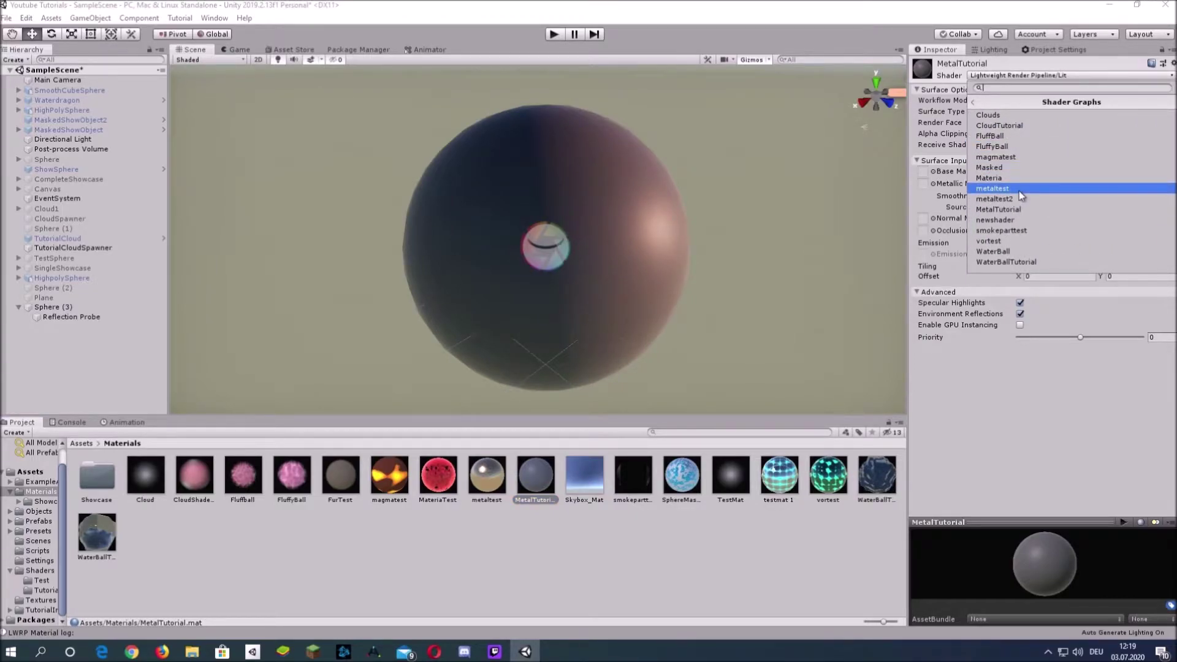
click(1022, 210)
drag(543, 477, 566, 308)
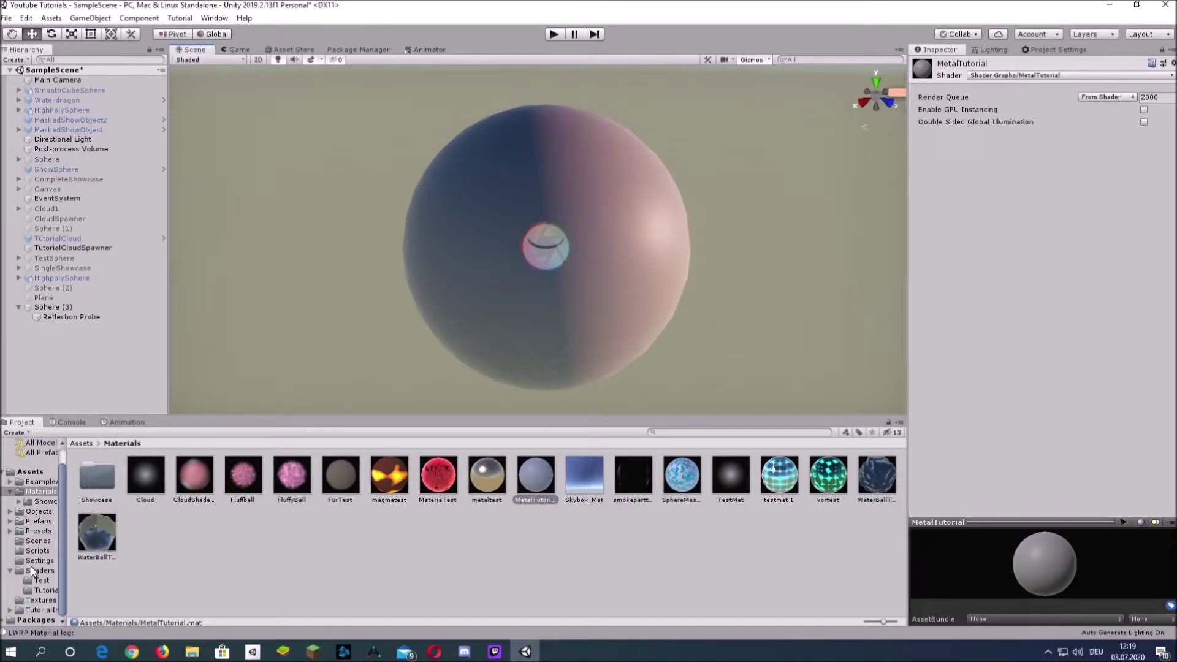
- Open the MetalTutorial shader graph and add a Color property with an opaque white default
click(43, 589)
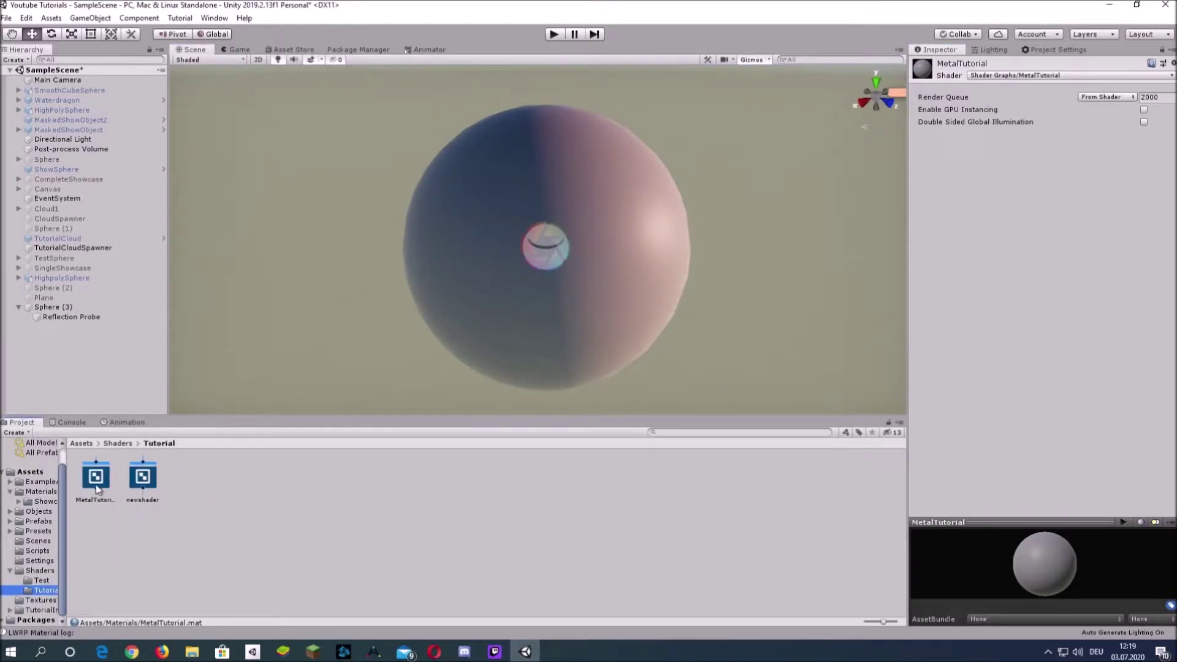
double_click(97, 484)
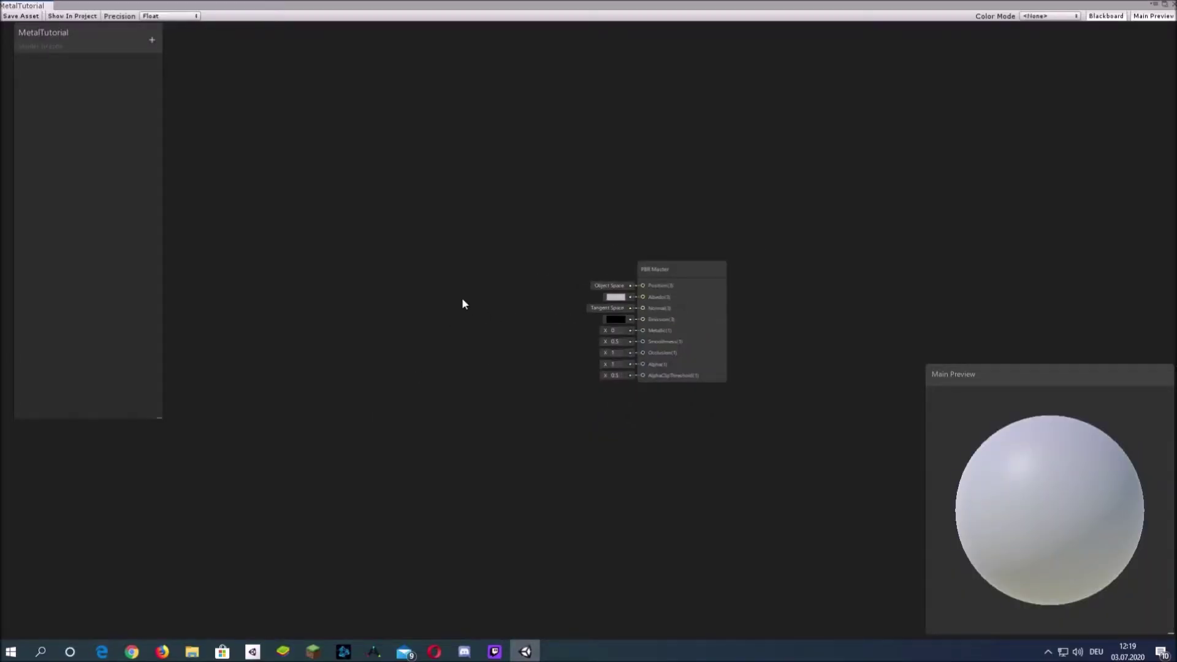
click(152, 39)
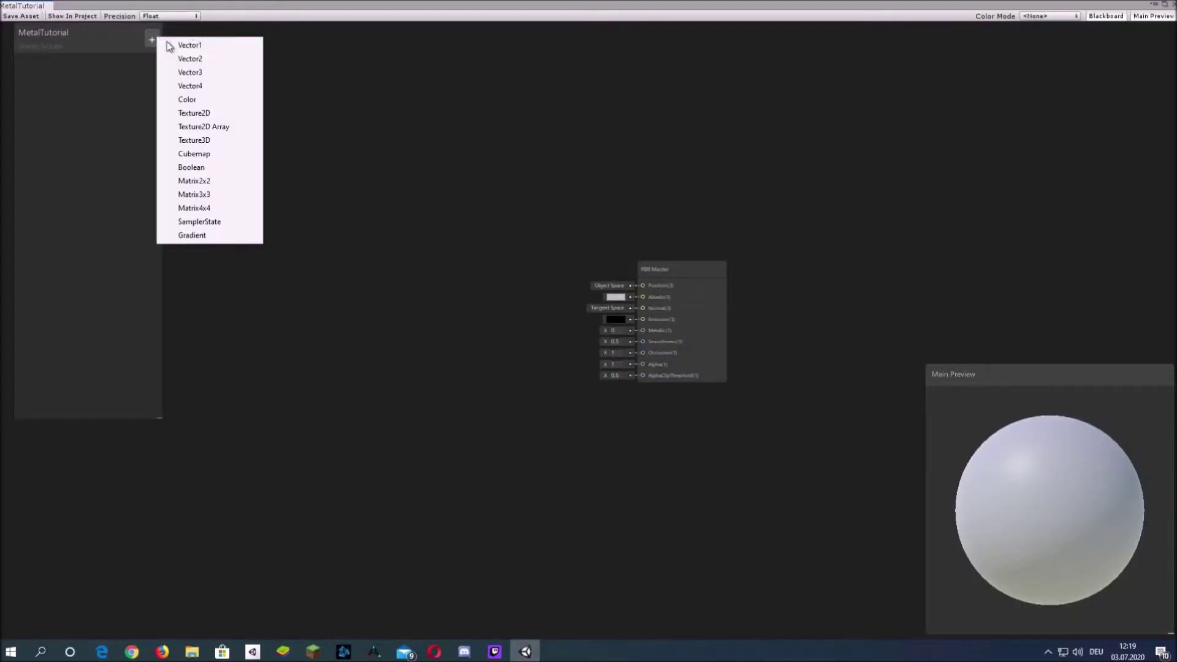
click(198, 98)
key(Return)
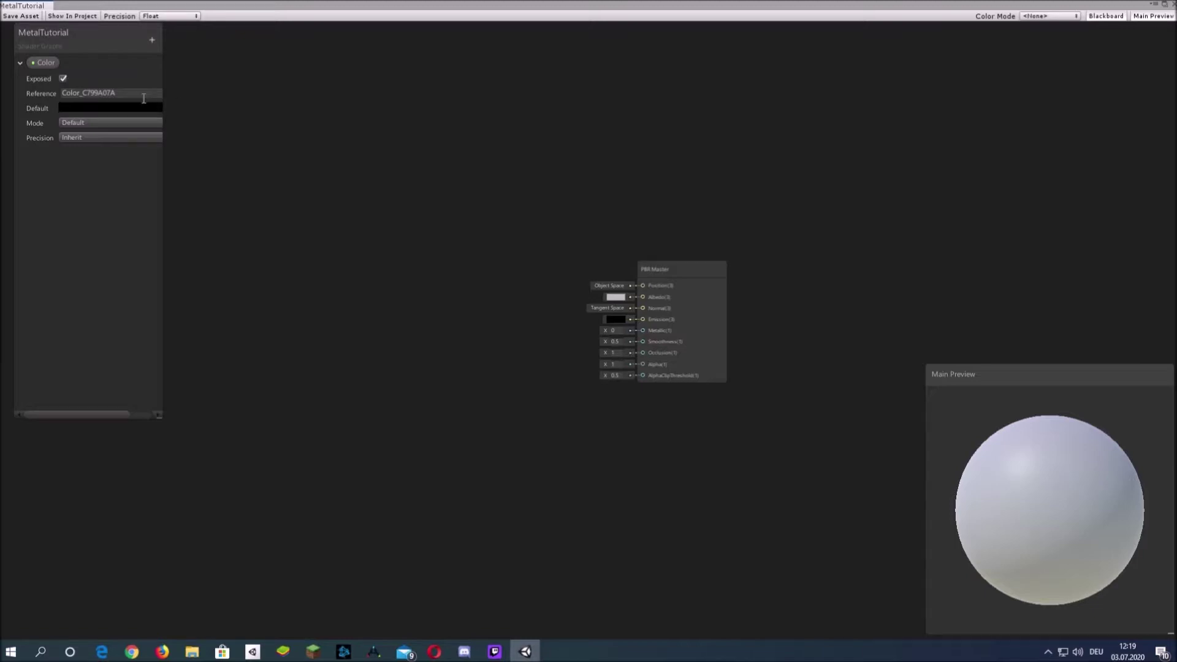
click(104, 108)
drag(104, 108, 21, 84)
drag(32, 256, 171, 234)
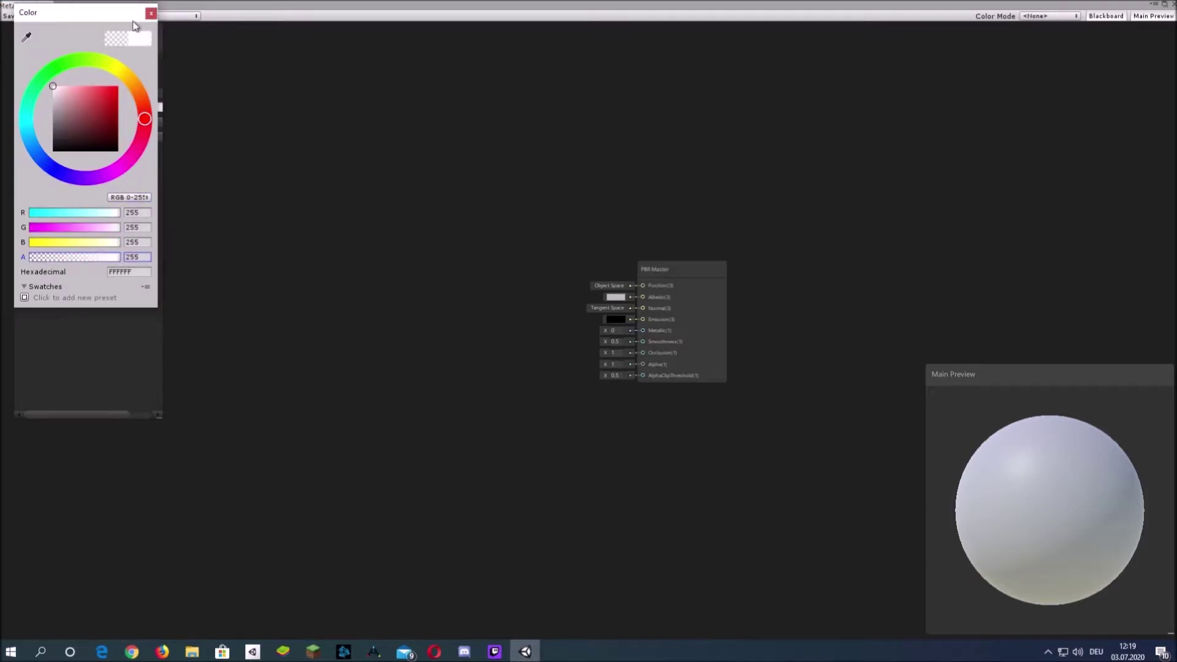
click(150, 13)
- Place the Color property in the graph and connect it to the Albedo input of the PBR Master node
drag(47, 63, 660, 294)
scroll(561, 272, up, 2)
drag(537, 270, 520, 296)
click(505, 351)
middle_drag(504, 356, 619, 331)
- Add a Vector1 property named Metallic with default 1 and connect it to the PBR Master's Metallic input
click(152, 39)
click(221, 47)
text(M)
key(Return)
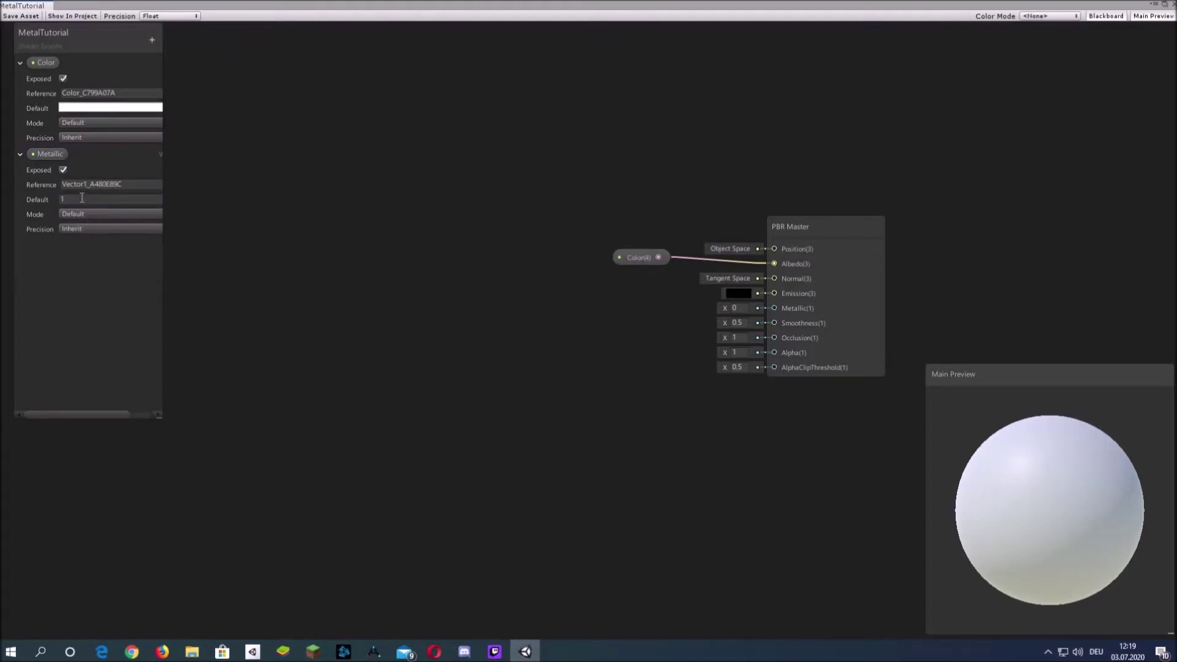
drag(643, 293, 773, 308)
click(578, 338)
middle_drag(576, 338, 558, 310)
scroll(443, 305, down, 1)
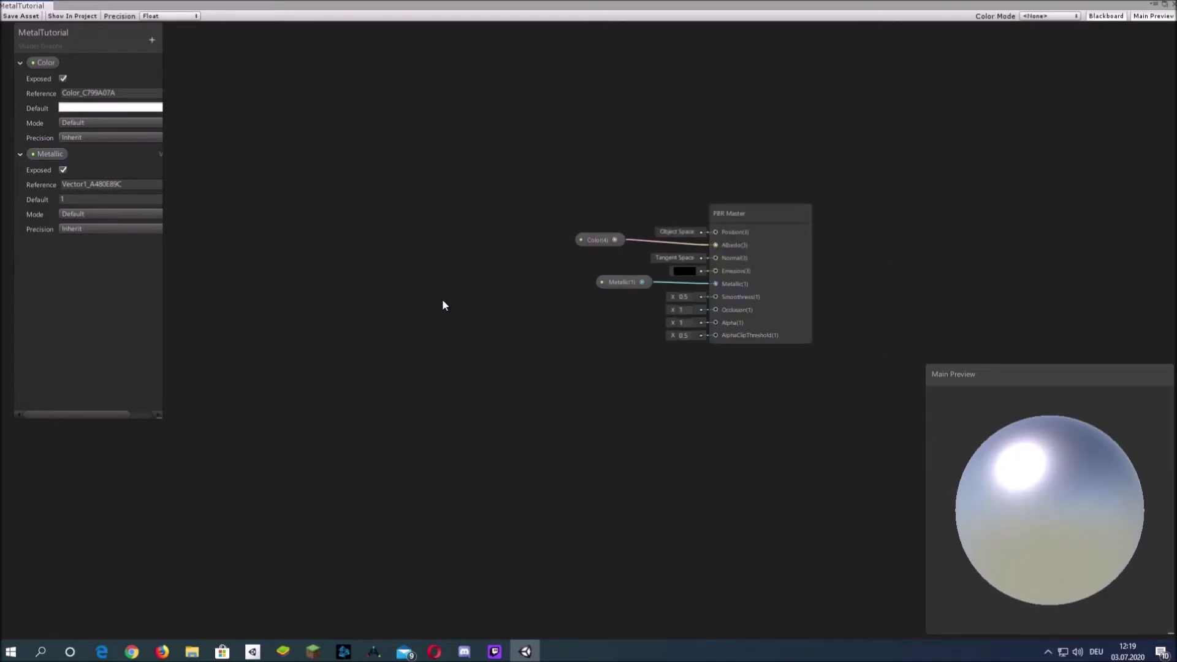
- Create a Simple Noise node in the empty area beside the PBR Master node
middle_drag(443, 299, 442, 287)
right_click(378, 264)
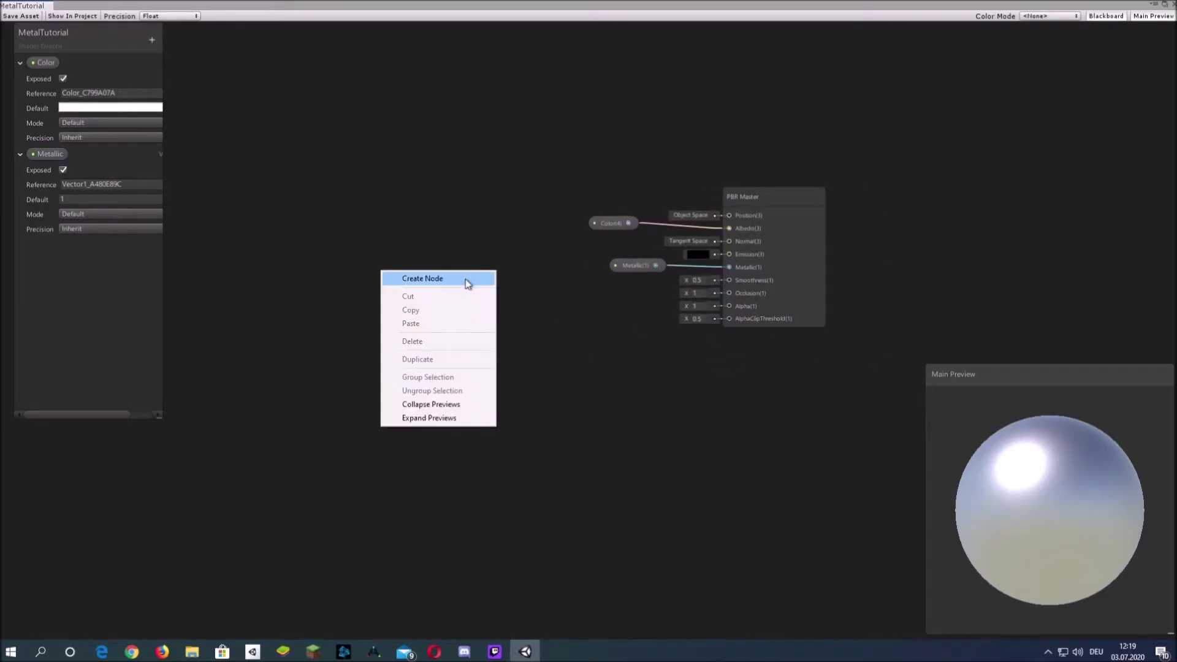
click(467, 276)
text(noise)
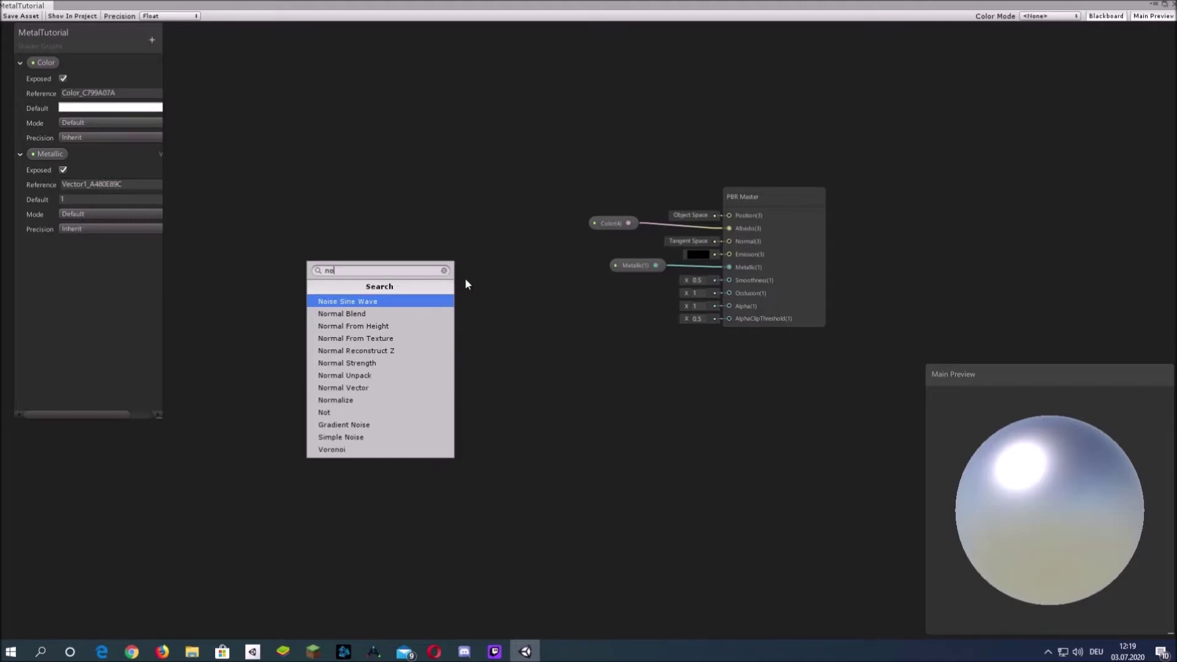
key(Down)
key(Down)
key(Return)
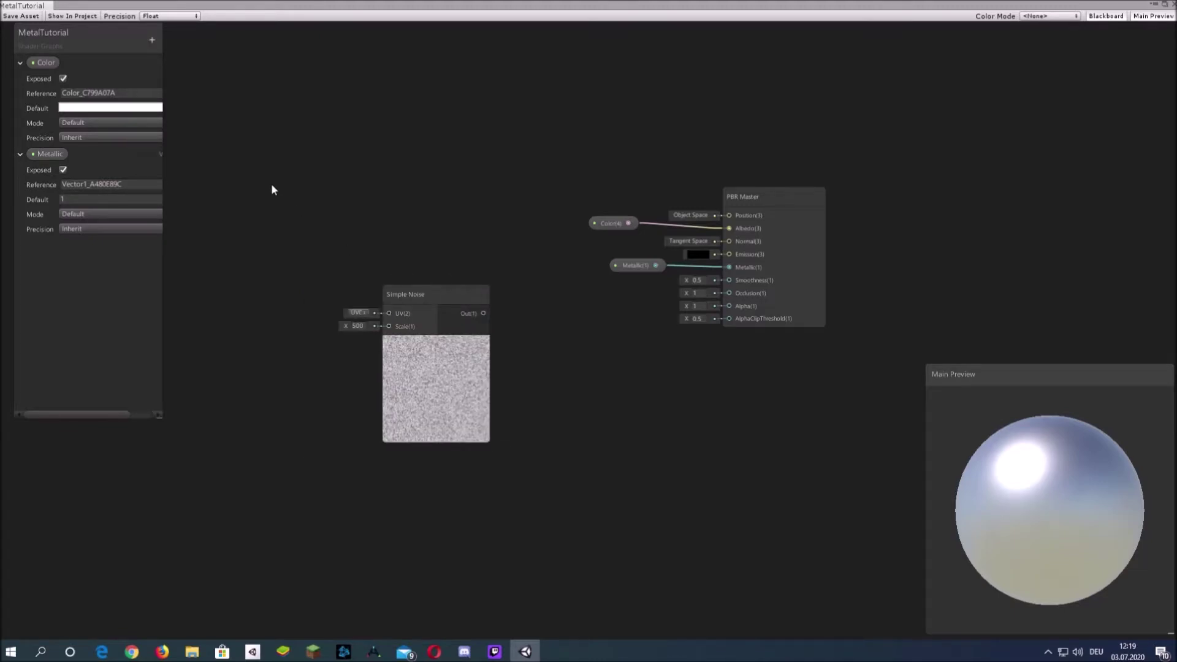
- Add a Vector1 property named NoiseScale with default 100 and connect it to the Simple Noise node's Scale input
click(152, 39)
click(191, 48)
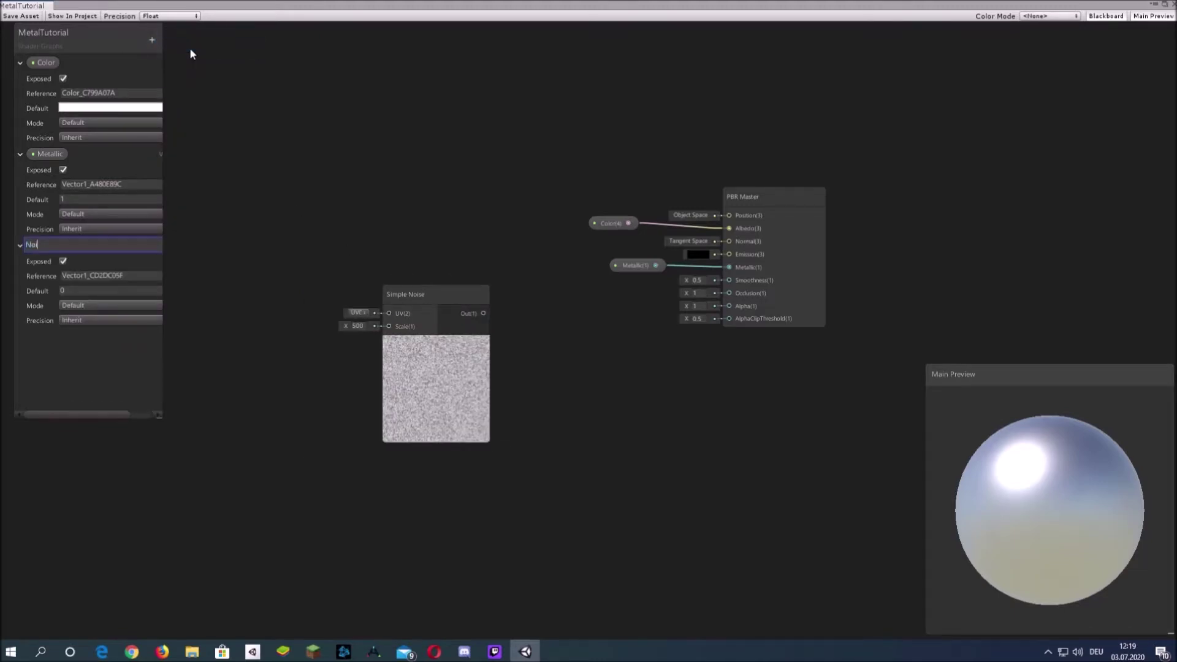
text(NoiseScale)
key(Return)
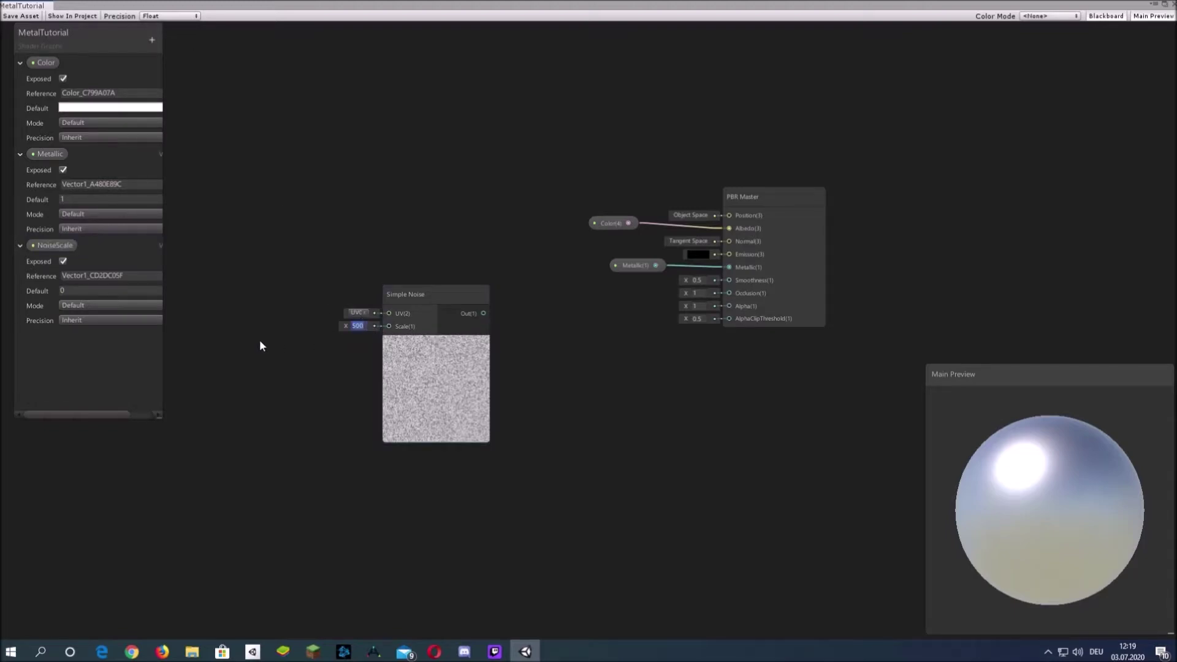
click(83, 291)
drag(54, 245, 388, 327)
drag(285, 341, 320, 325)
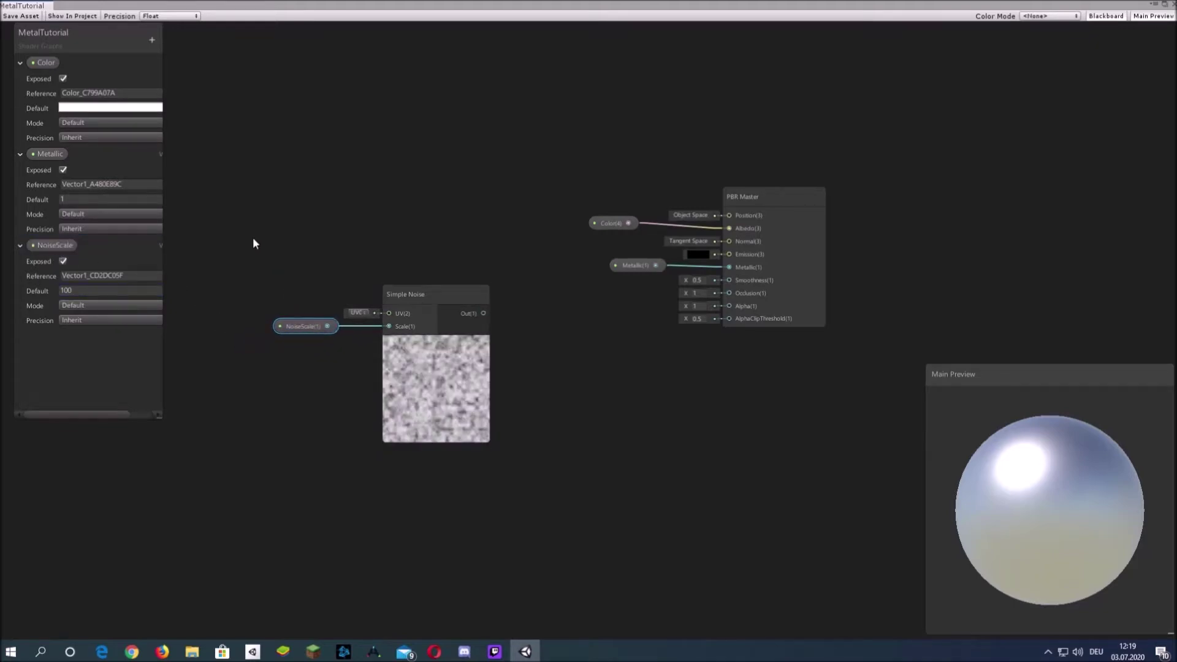
- Move the Simple Noise and NoiseScale nodes farther away from the PBR Master to make room between them
drag(442, 390, 204, 236)
click(377, 266)
middle_drag(377, 266, 641, 288)
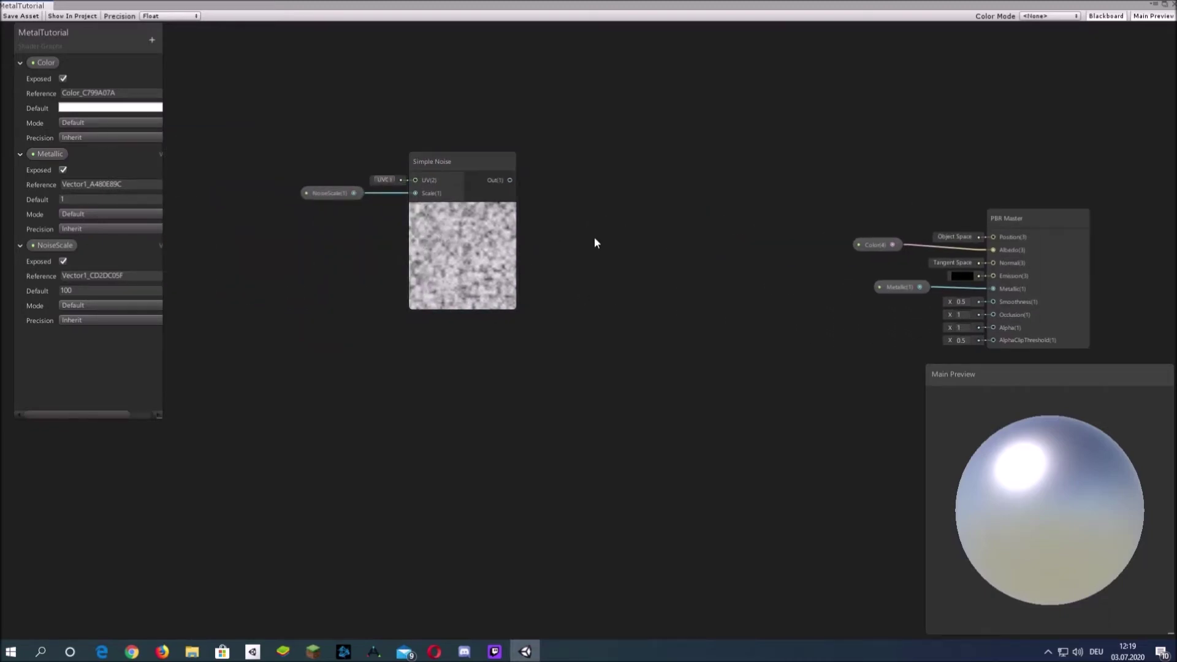
right_click(617, 238)
click(308, 141)
drag(466, 274, 468, 276)
- Create a Tiling And Offset node and connect its output to the Simple Noise node's UV input
right_click(326, 135)
click(371, 145)
text(ti)
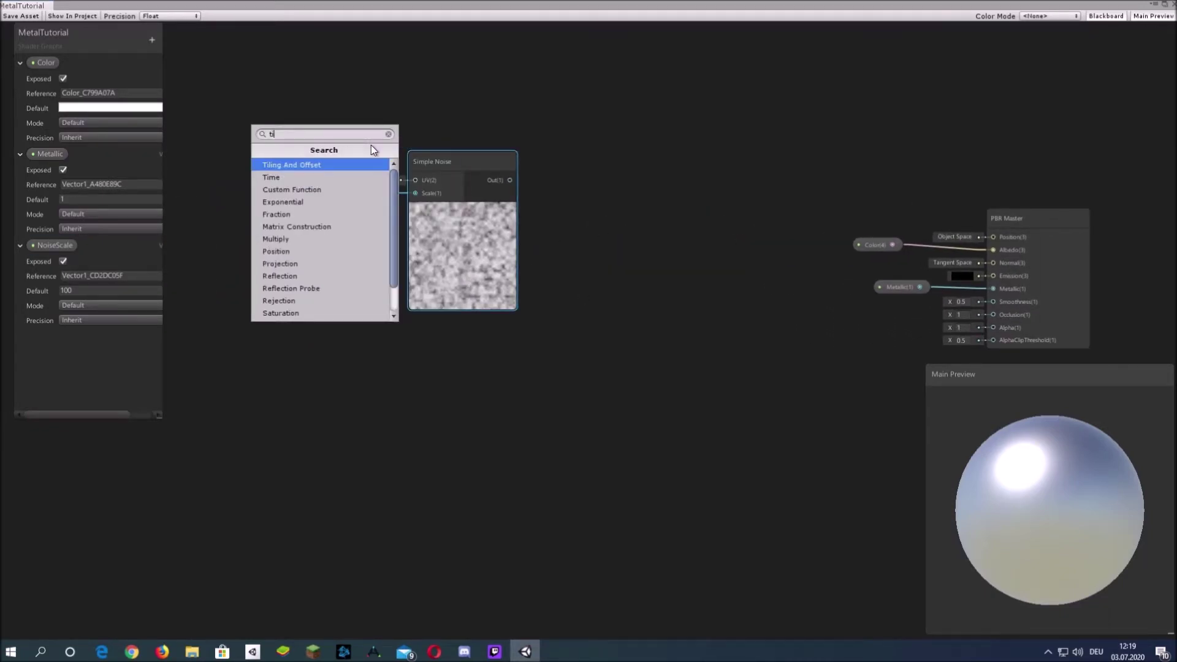
key(Return)
mouse_move(411, 188)
mouse_down()
mouse_move(255, 193)
mouse_move(413, 179)
mouse_up()
middle_drag(376, 141, 644, 138)
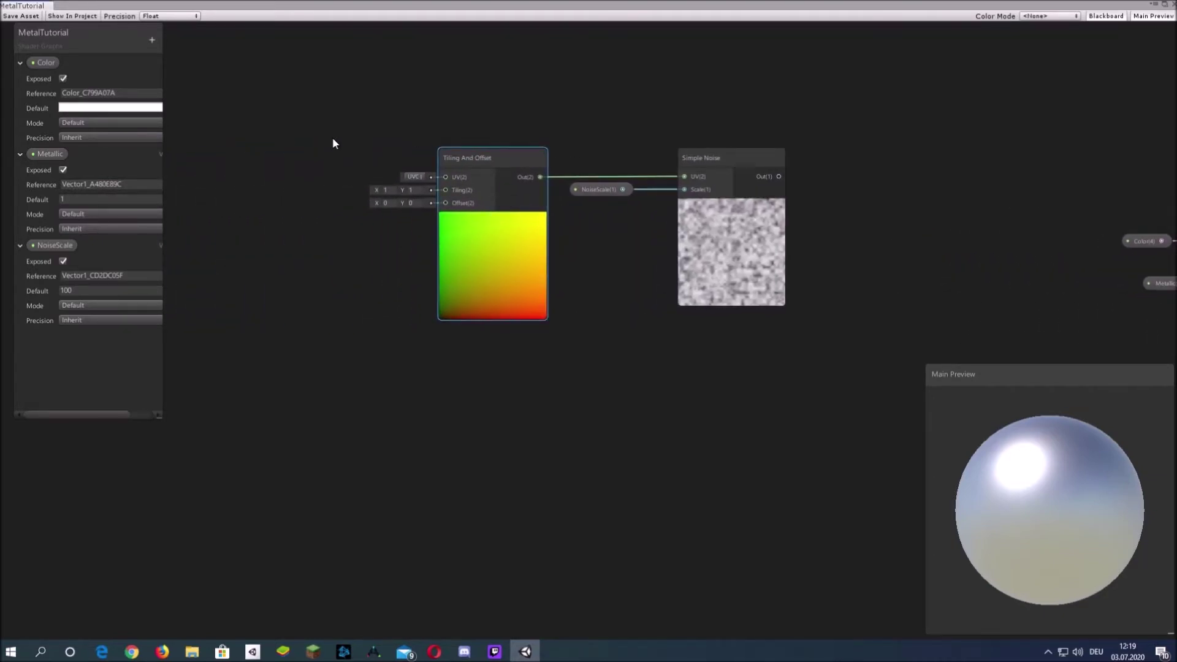
- Create a Position node and place it ahead of the Tiling And Offset node
right_click(311, 136)
click(374, 140)
click(410, 127)
middle_drag(409, 130, 323, 119)
right_click(321, 115)
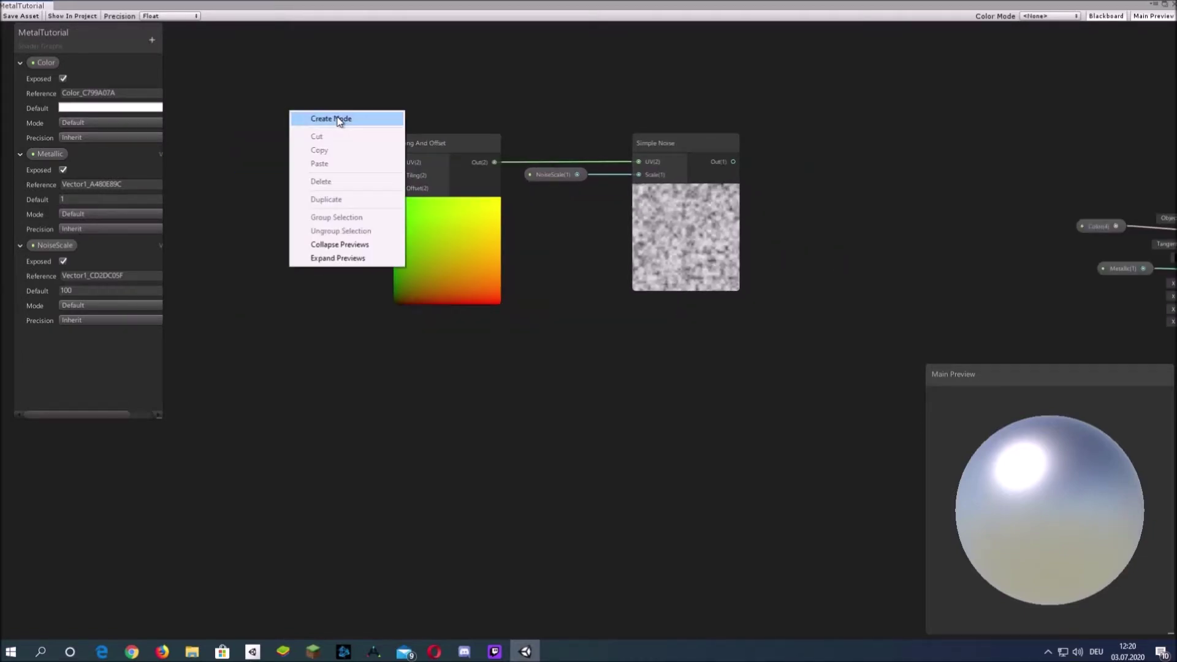
click(338, 118)
text(pos)
key(Return)
drag(323, 145, 171, 157)
- Set the Position node's space to Object and connect its output to the Tiling And Offset node's UV input
click(230, 179)
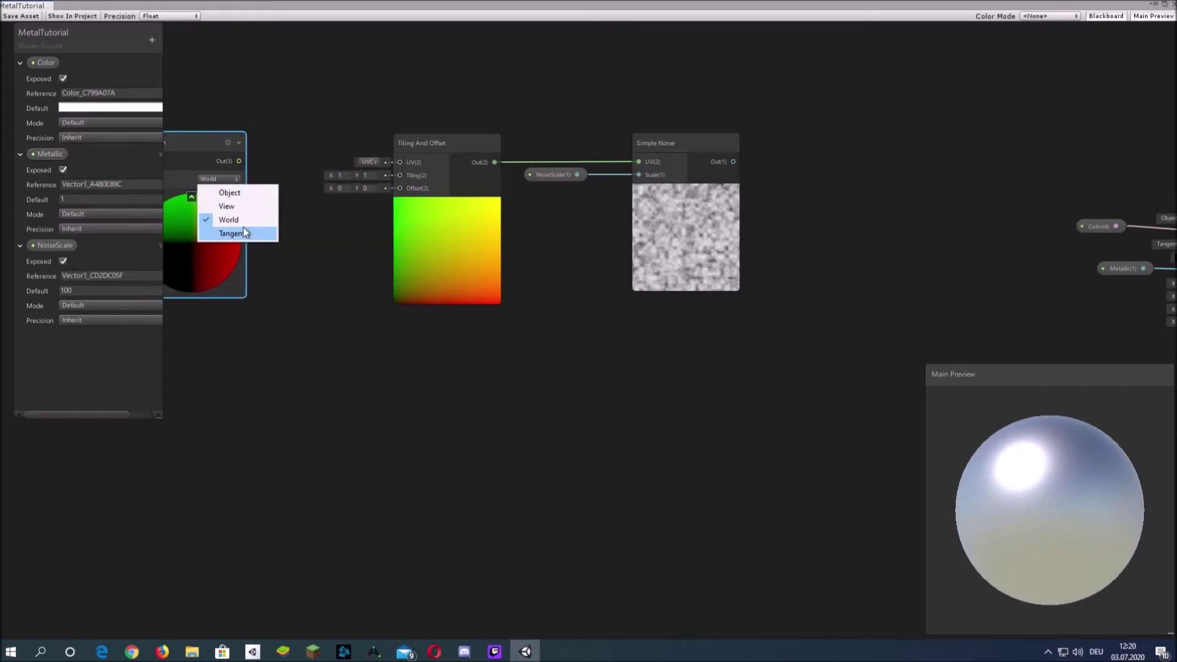
click(236, 187)
middle_drag(270, 180, 362, 181)
drag(331, 162, 477, 167)
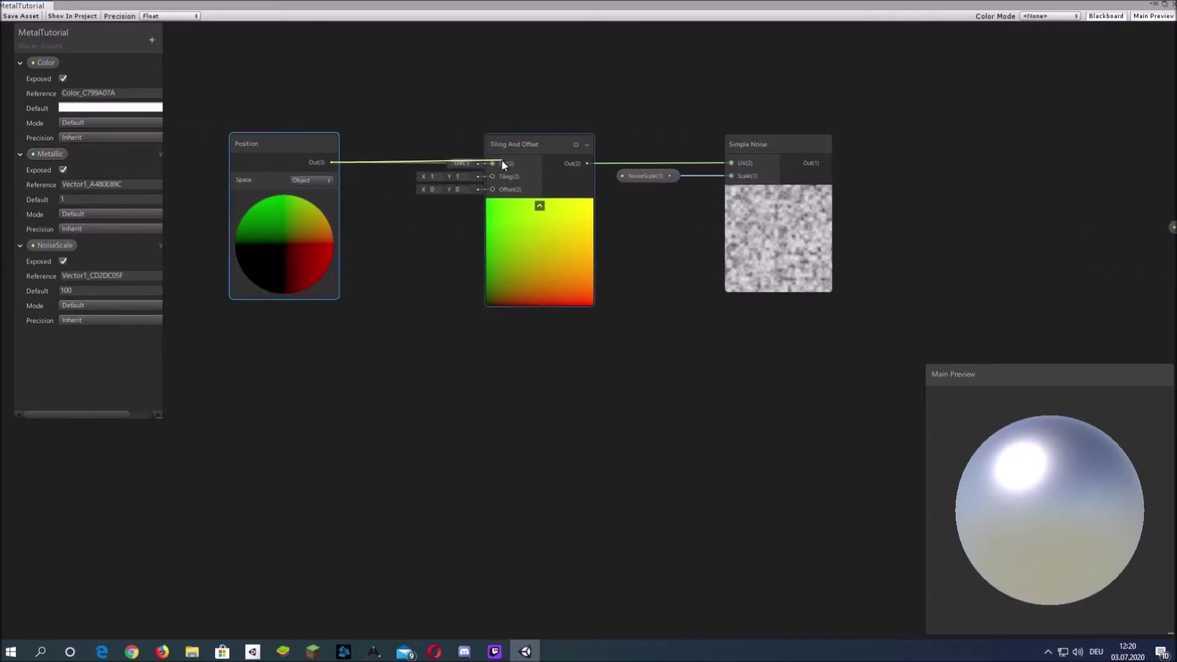
- Create an Add node and place it after the Simple Noise node
middle_drag(842, 189, 642, 189)
scroll(579, 187, down, 2)
drag(204, 238, 252, 239)
click(727, 237)
middle_drag(727, 237, 601, 192)
right_click(469, 214)
click(542, 228)
text(add)
click(464, 245)
- Duplicate the Position, Tiling And Offset, NoiseScale and Simple Noise chain and place the copy below the original
middle_drag(191, 110, 408, 120)
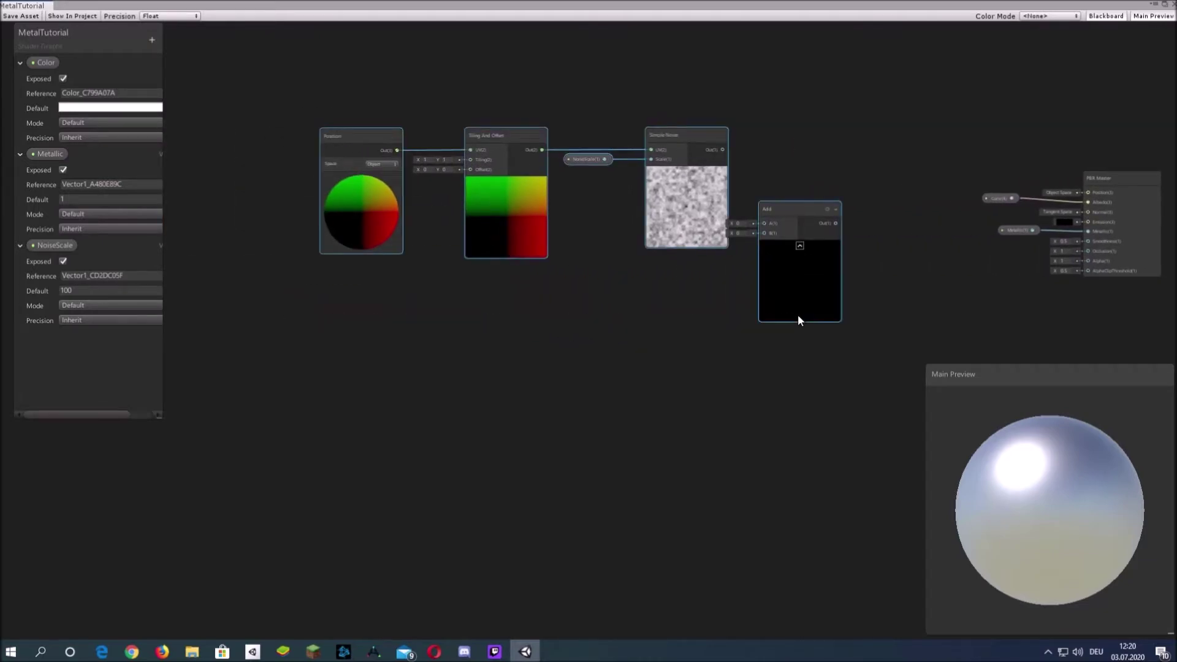
middle_drag(797, 318, 677, 312)
drag(395, 225, 406, 224)
drag(274, 212, 284, 212)
click(353, 238)
drag(189, 85, 535, 409)
key(ctrl+d)
middle_drag(649, 399, 853, 285)
- Create a Rotate About Axis node and wire it between the duplicated Position and Tiling And Offset nodes
right_click(484, 198)
click(525, 205)
text(rota)
key(Down)
key(Return)
drag(415, 311, 317, 315)
mouse_move(571, 338)
mouse_down()
mouse_move(512, 347)
mouse_move(583, 349)
mouse_up()
drag(511, 334, 430, 366)
drag(358, 264, 416, 269)
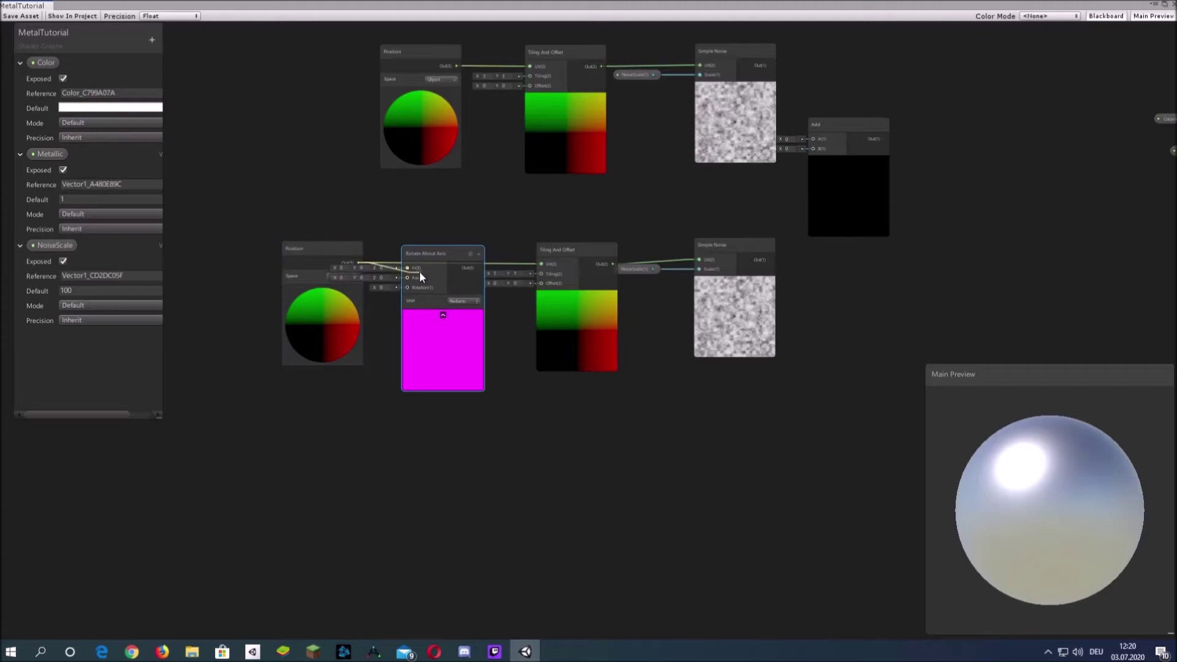
drag(514, 269, 542, 264)
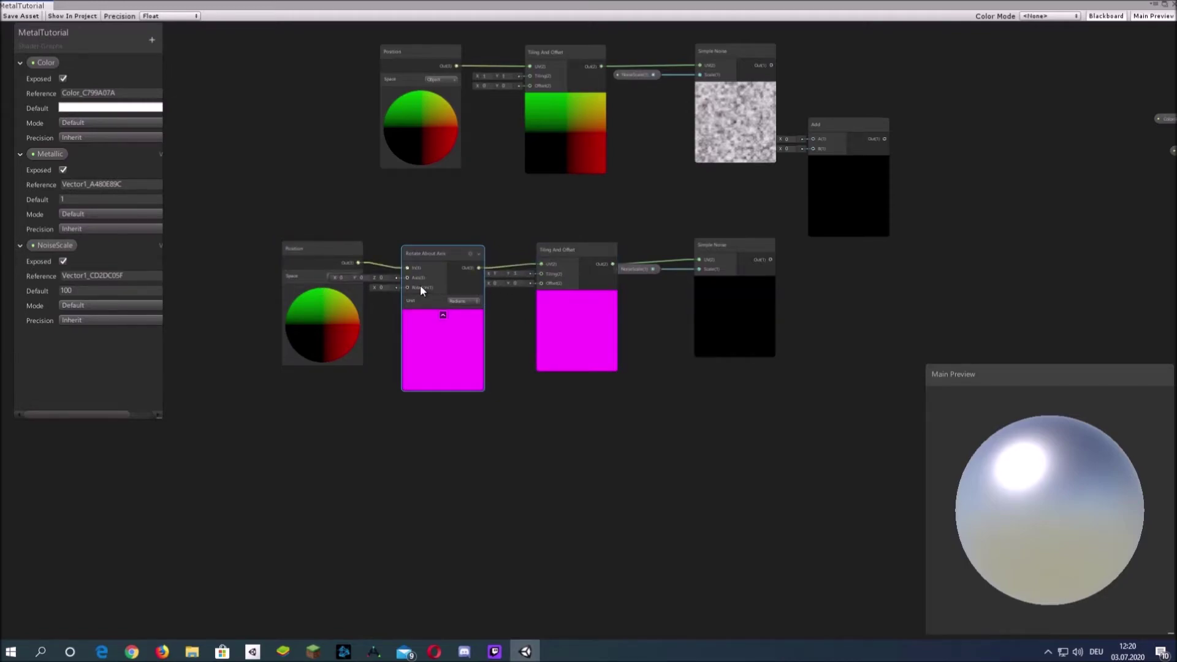
- Configure the Rotate About Axis node with axis Y 1, rotation 90 and the unit Degrees
scroll(372, 281, up, 3)
text(1)
click(392, 292)
text(90)
click(514, 314)
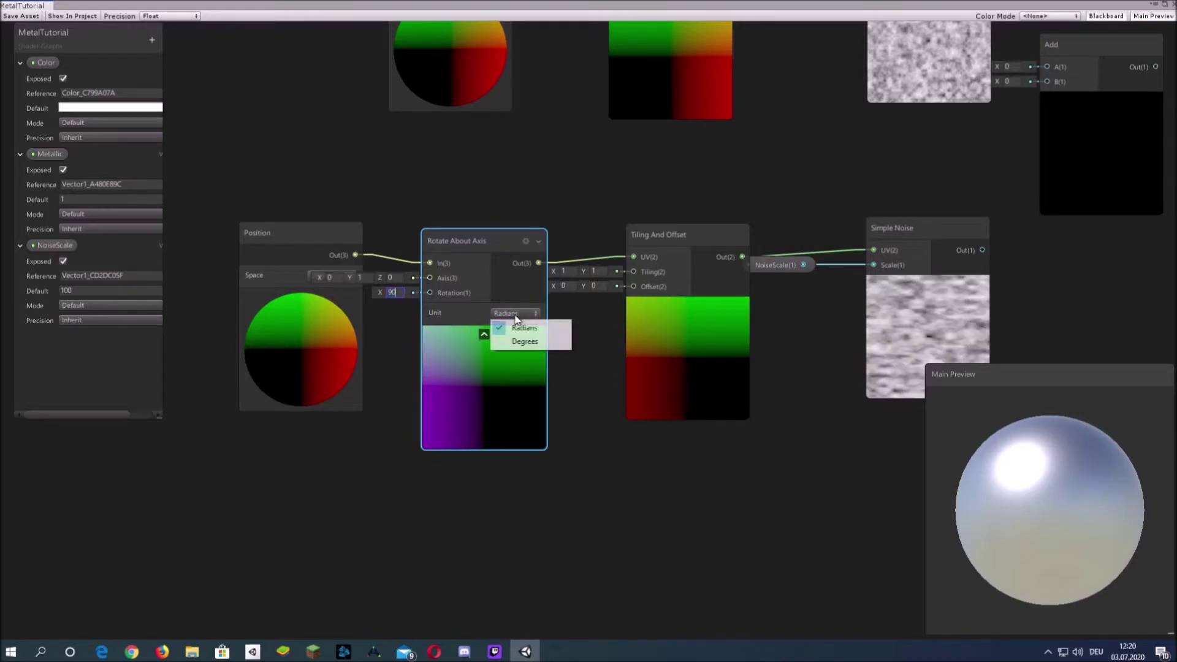
click(522, 339)
- Connect the upper Simple Noise output to the Add node's A input and the lower one to B
middle_drag(564, 341, 379, 310)
scroll(619, 285, down, 3)
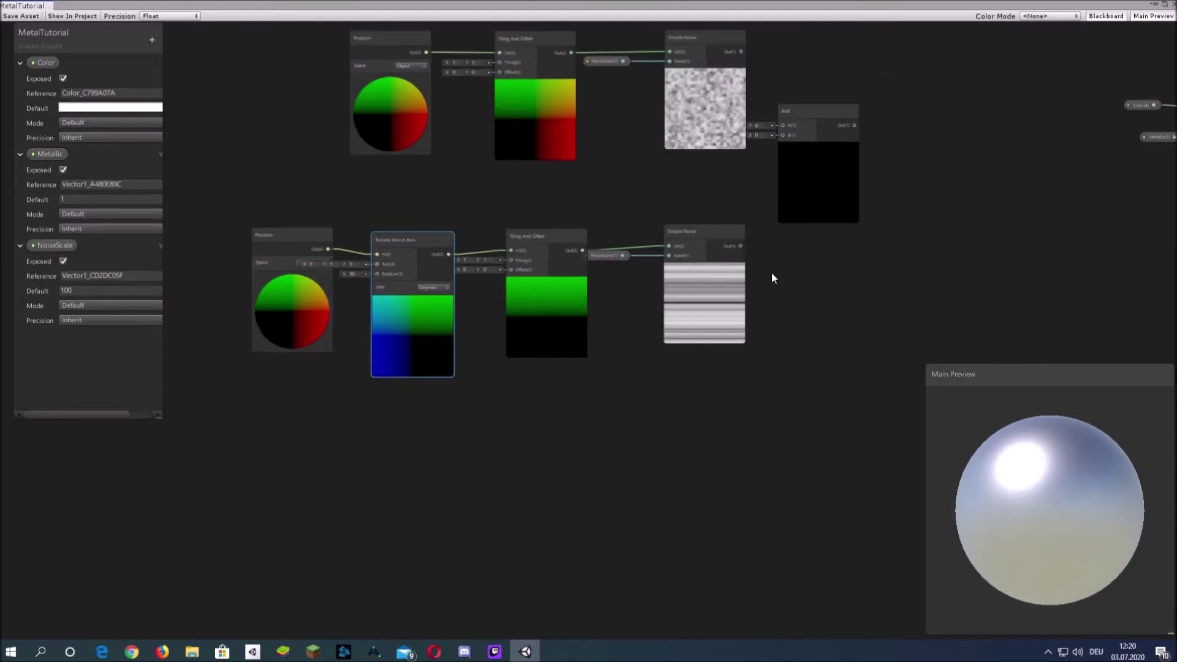
middle_drag(787, 270, 599, 287)
drag(554, 73, 598, 145)
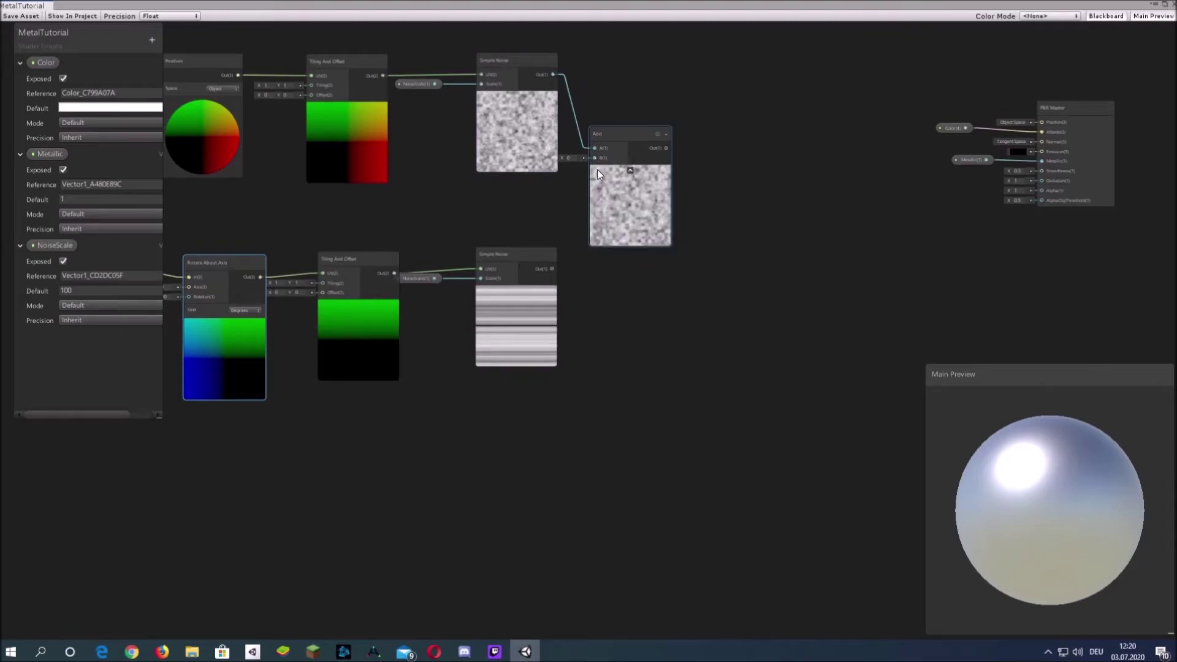
drag(553, 265, 595, 157)
- Create a Power node and place it just after the Add node
middle_drag(702, 176, 605, 224)
scroll(620, 201, up, 3)
right_click(608, 201)
click(659, 208)
click(660, 210)
text(power)
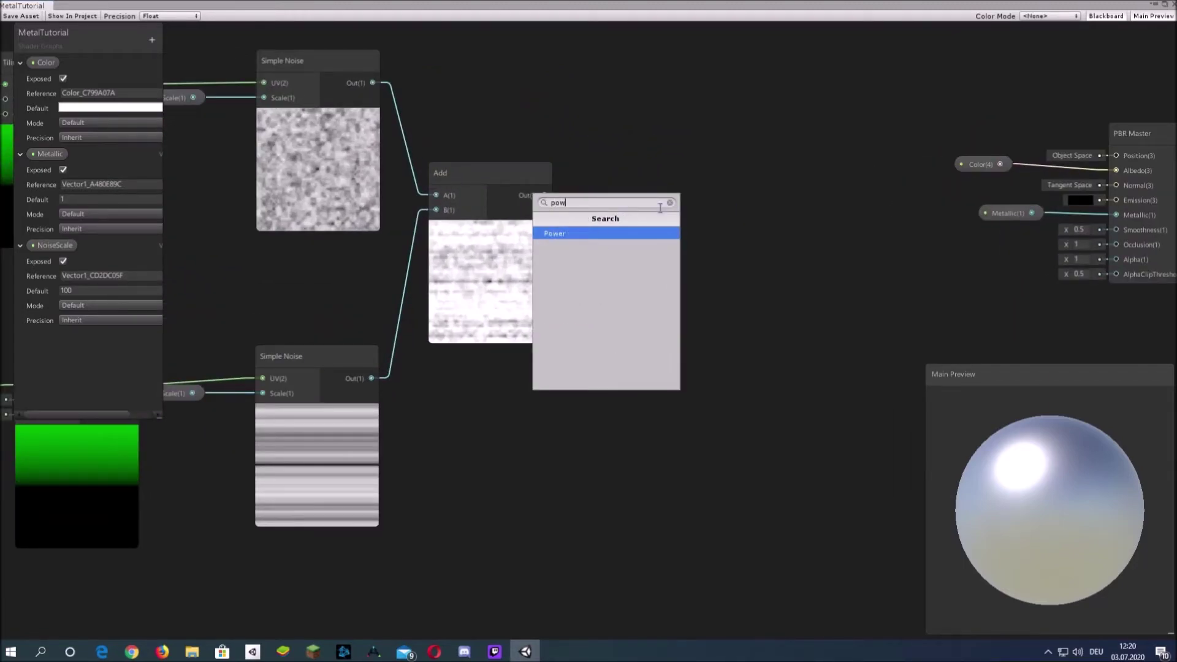
key(Return)
drag(659, 219, 657, 169)
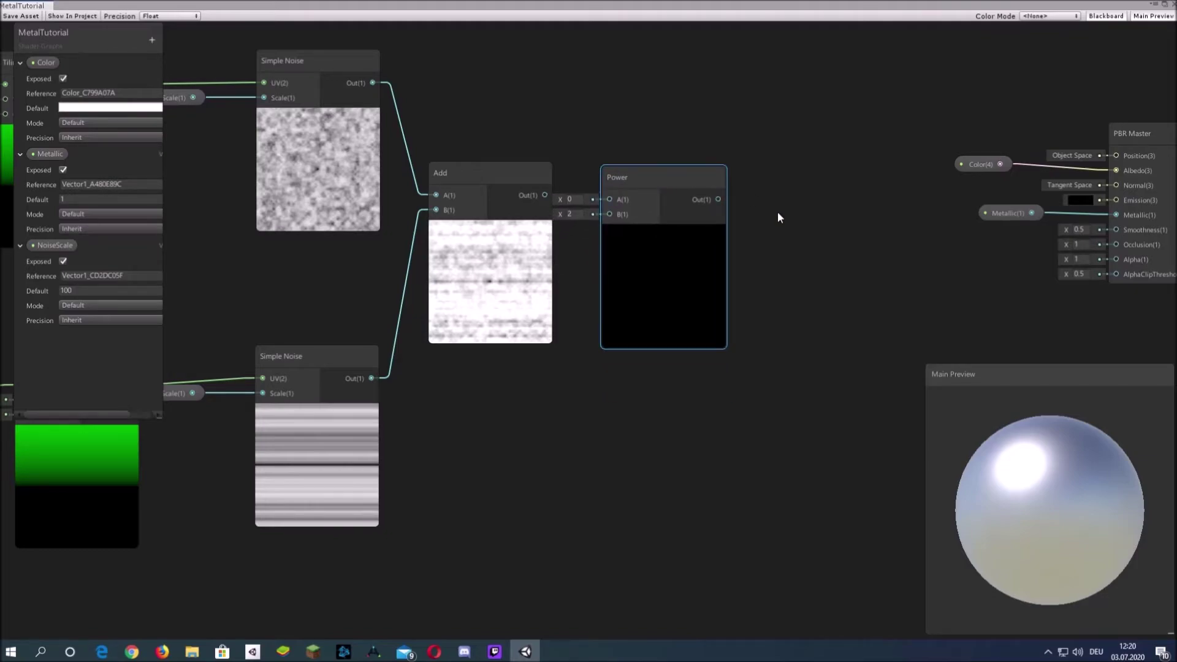
- Create a Multiply node and place it just after the Power node
middle_drag(789, 208, 638, 226)
key(space)
text(multiply)
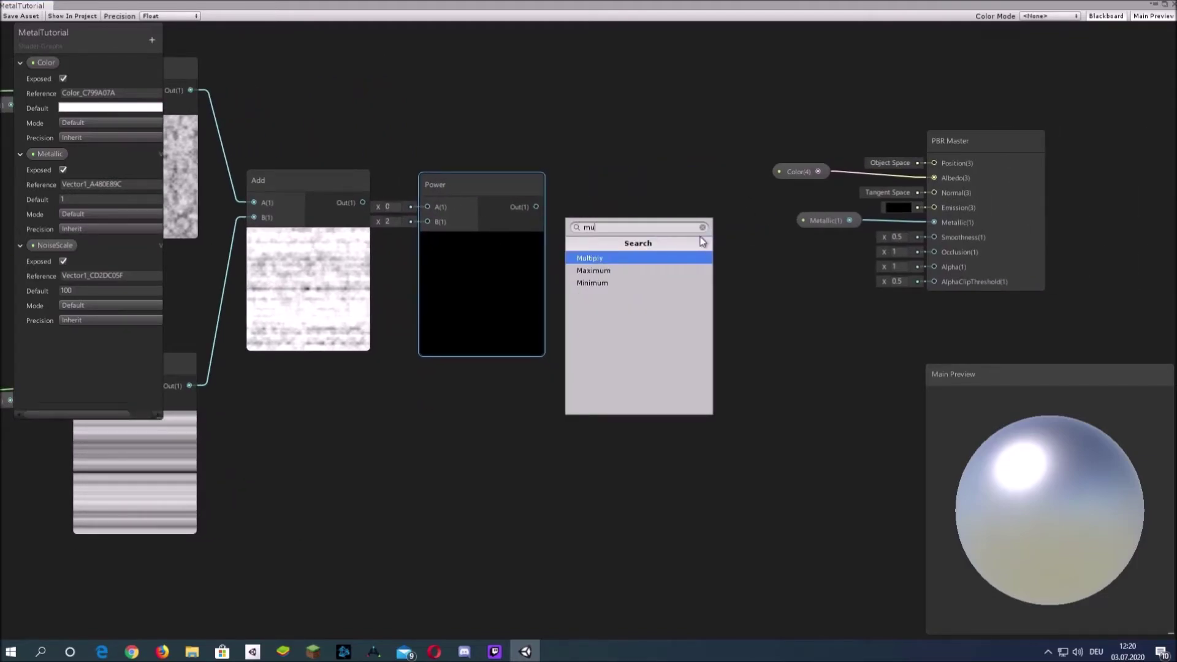
key(Return)
drag(700, 247, 648, 182)
- Chain Add into Power's A input, Power into Multiply's A input, and Multiply into the PBR Master's Smoothness
drag(363, 202, 428, 206)
drag(537, 207, 588, 211)
drag(706, 210, 934, 237)
middle_drag(819, 298, 891, 285)
scroll(807, 271, down, 2)
middle_drag(807, 270, 844, 252)
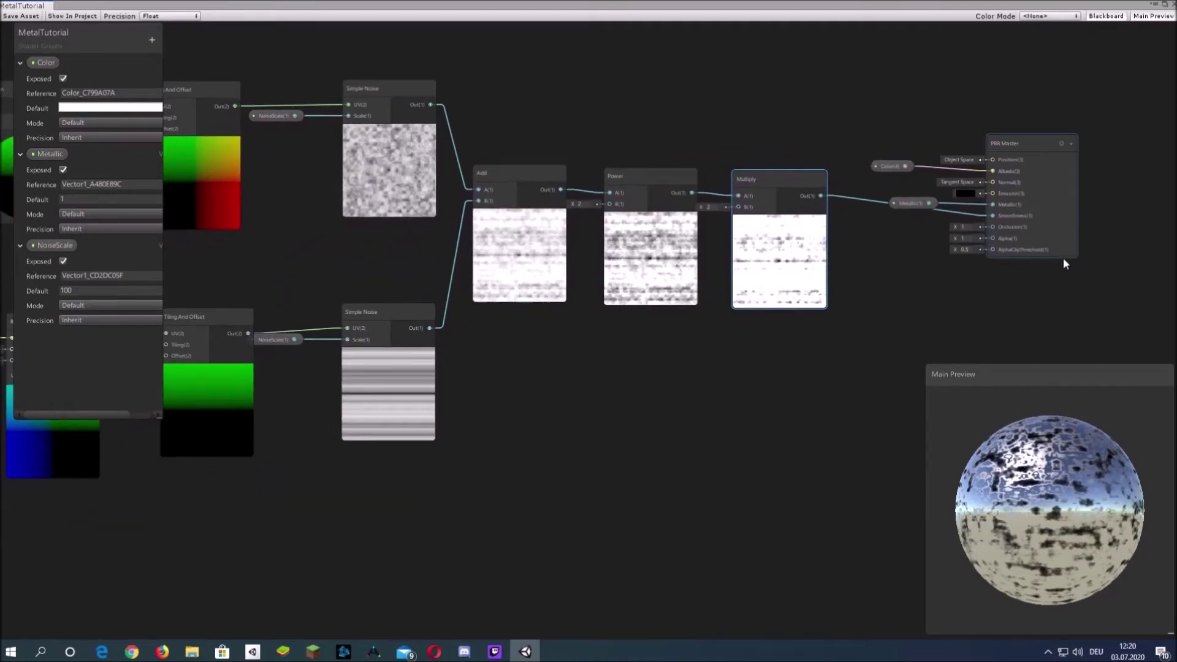
- Spread the Power, Multiply and PBR Master nodes apart to make room for property nodes
drag(1046, 197, 1106, 190)
drag(627, 149, 786, 261)
drag(788, 263, 846, 282)
click(816, 336)
click(770, 344)
- Add an exposed Vector1 property named Power with default 1 and connect it to the Power node's B input
click(150, 38)
click(183, 47)
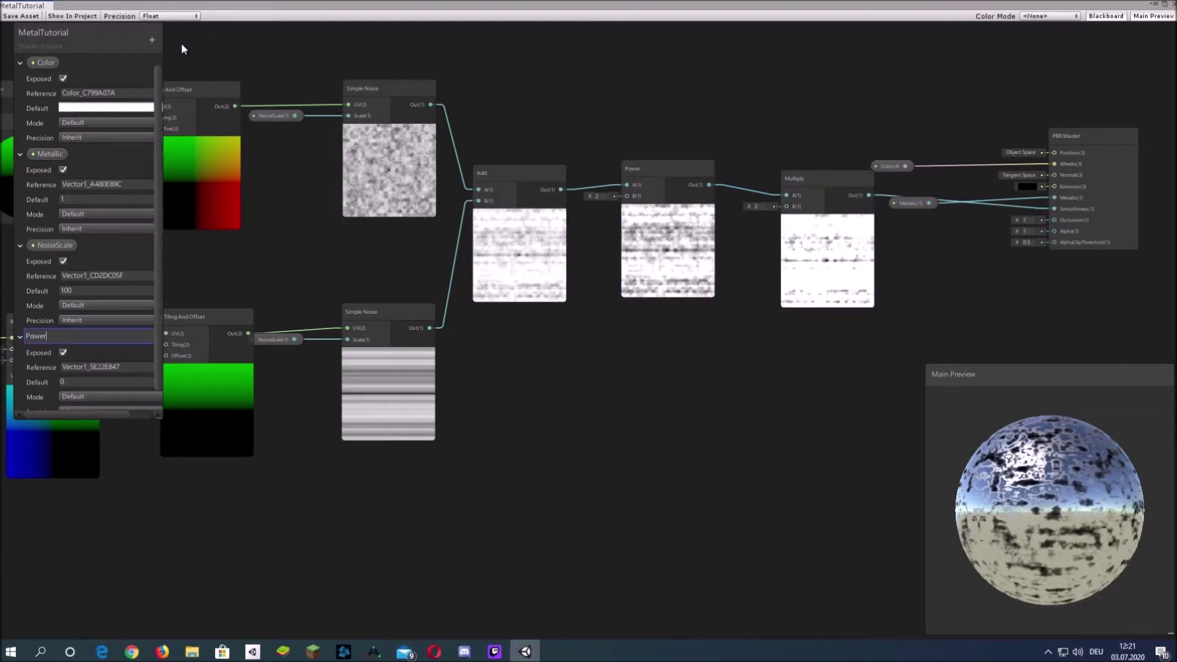
key(Return)
click(78, 379)
text(1)
drag(50, 336, 596, 220)
click(591, 238)
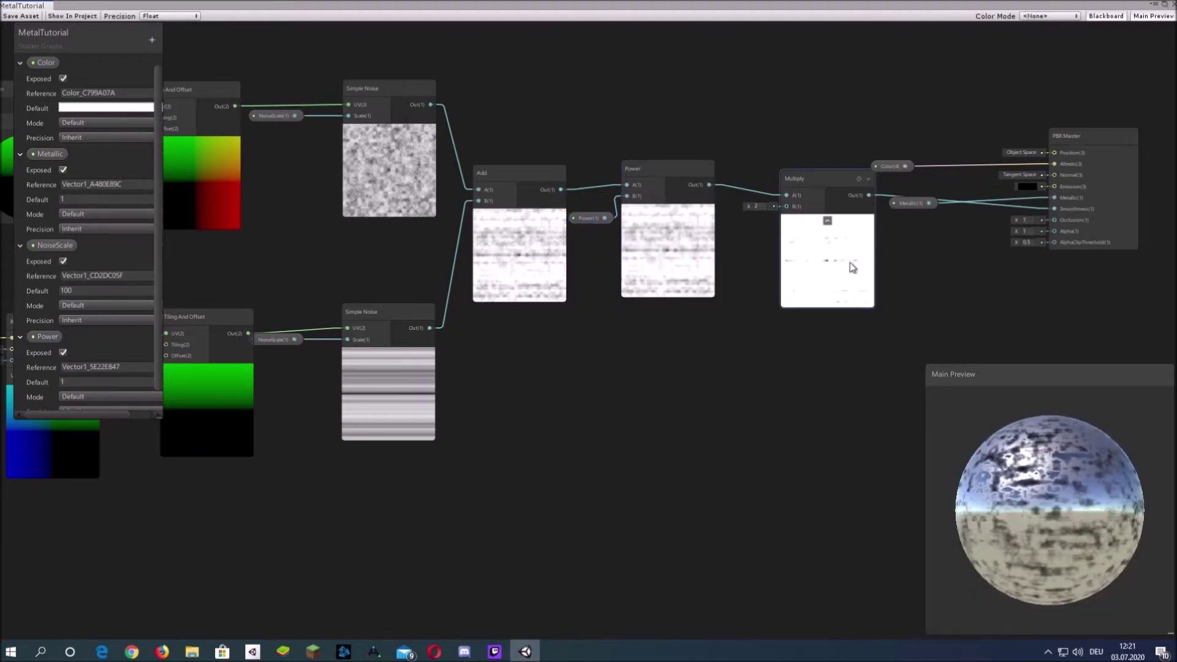
- Add an exposed Vector1 property named Mult with default 1 and connect it to the Multiply node's B input
click(152, 40)
click(191, 50)
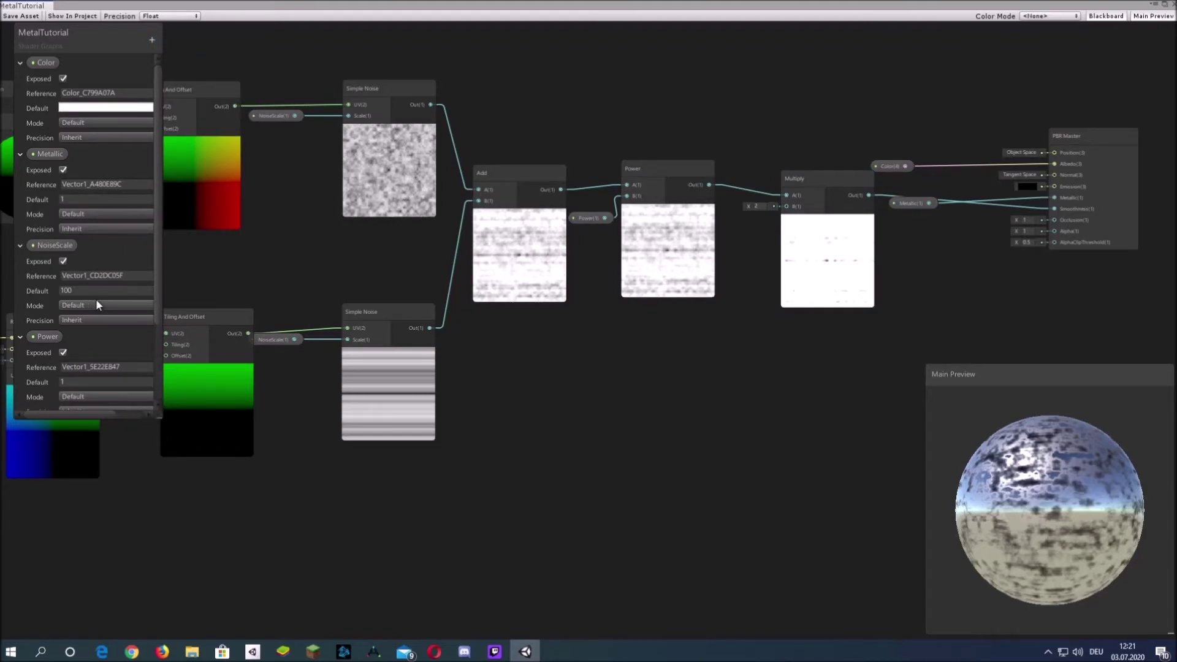
scroll(95, 300, down, 3)
drag(657, 365, 786, 206)
click(119, 372)
drag(700, 308, 741, 234)
click(682, 340)
scroll(681, 341, down, 4)
scroll(1003, 289, up, 2)
middle_drag(697, 315, 652, 317)
drag(703, 255, 710, 242)
click(693, 314)
- Save the MetalTutorial shader graph and close its editor window
middle_drag(727, 318, 806, 307)
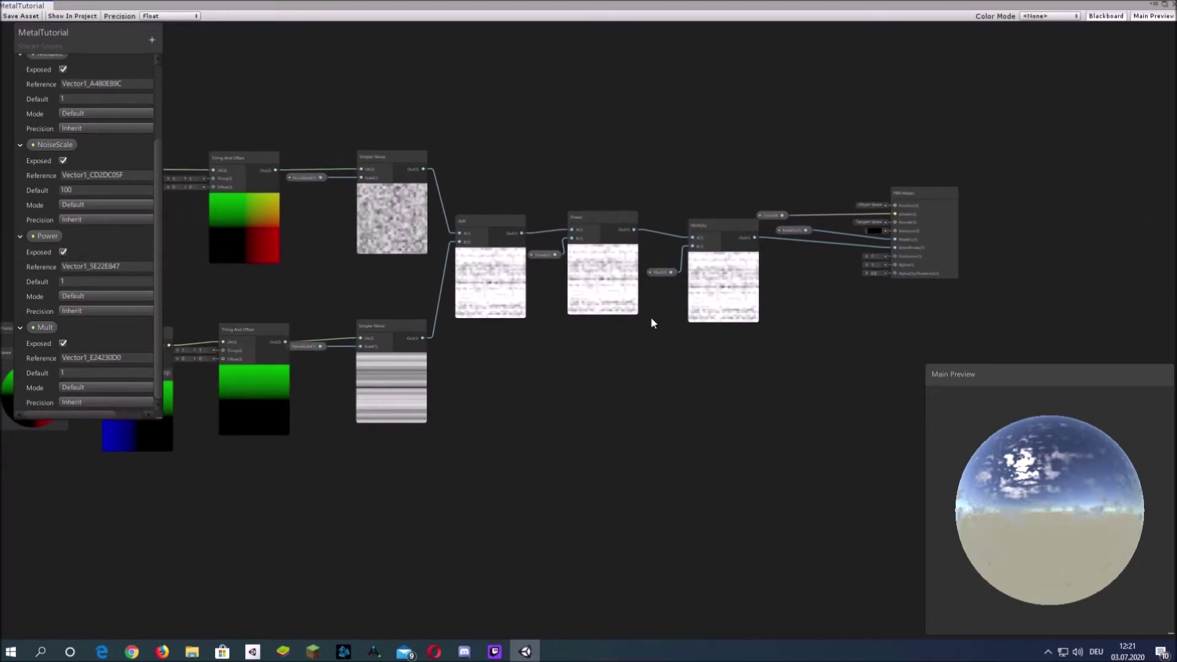
scroll(643, 319, down, 3)
middle_drag(636, 332, 689, 327)
middle_drag(739, 389, 732, 379)
scroll(733, 383, up, 2)
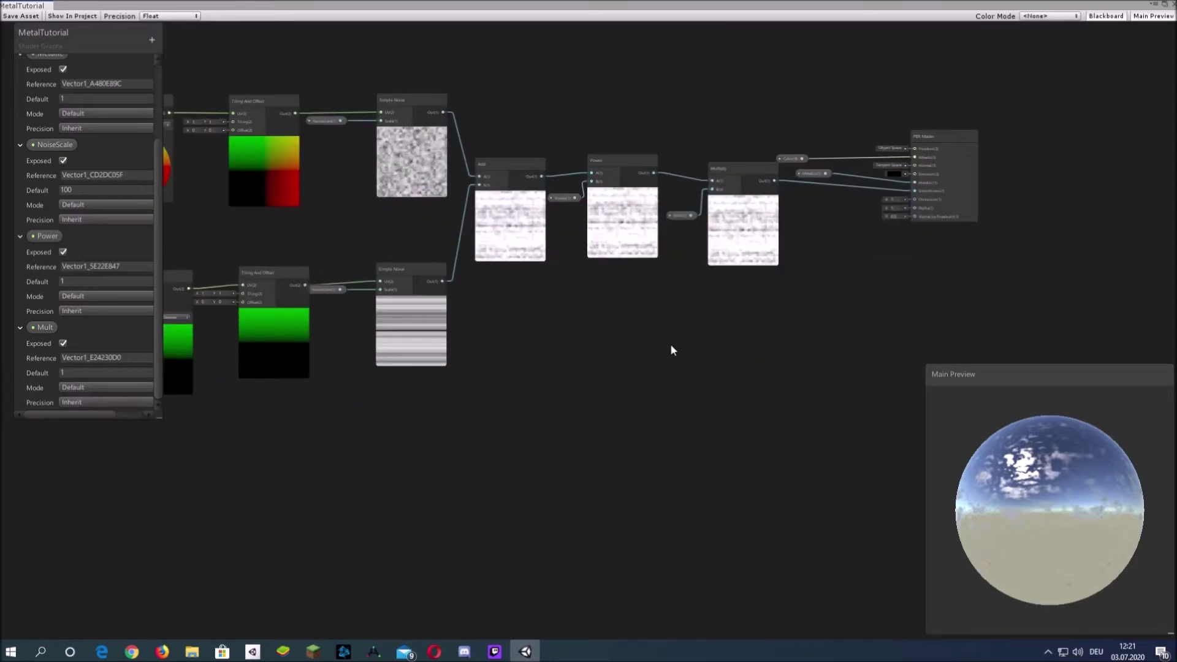
click(19, 13)
click(1173, 4)
- Select the MetalTutorial material in the Materials folder and adjust its NoiseScale to 100.51
right_drag(682, 302, 581, 277)
click(58, 492)
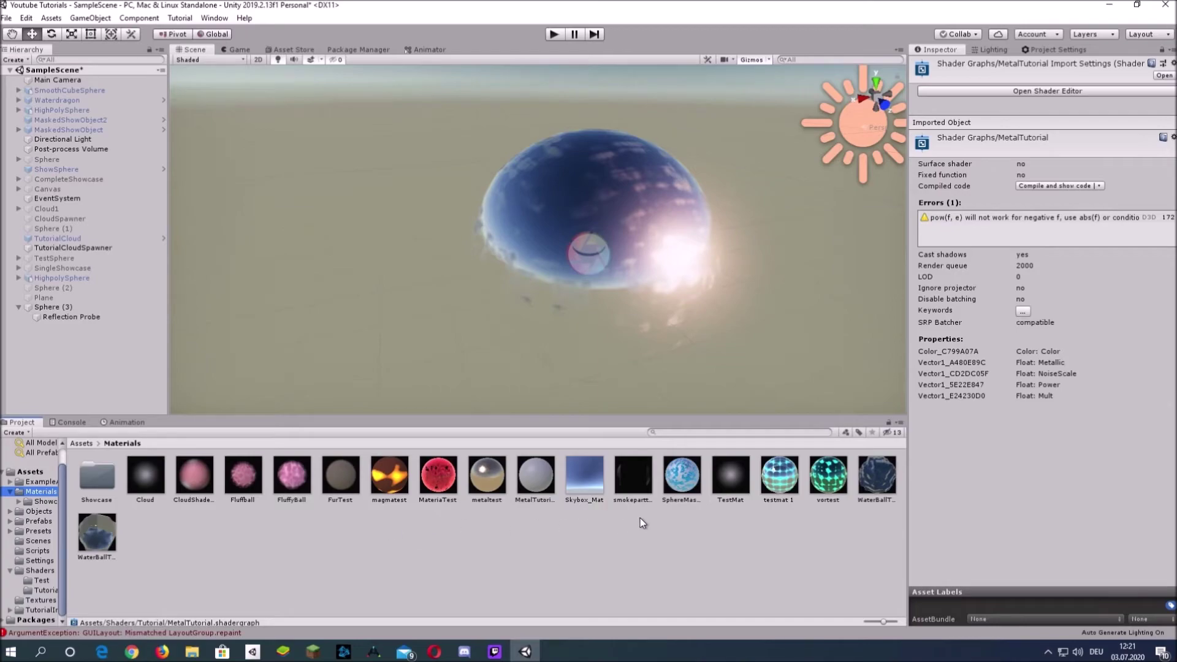
click(530, 480)
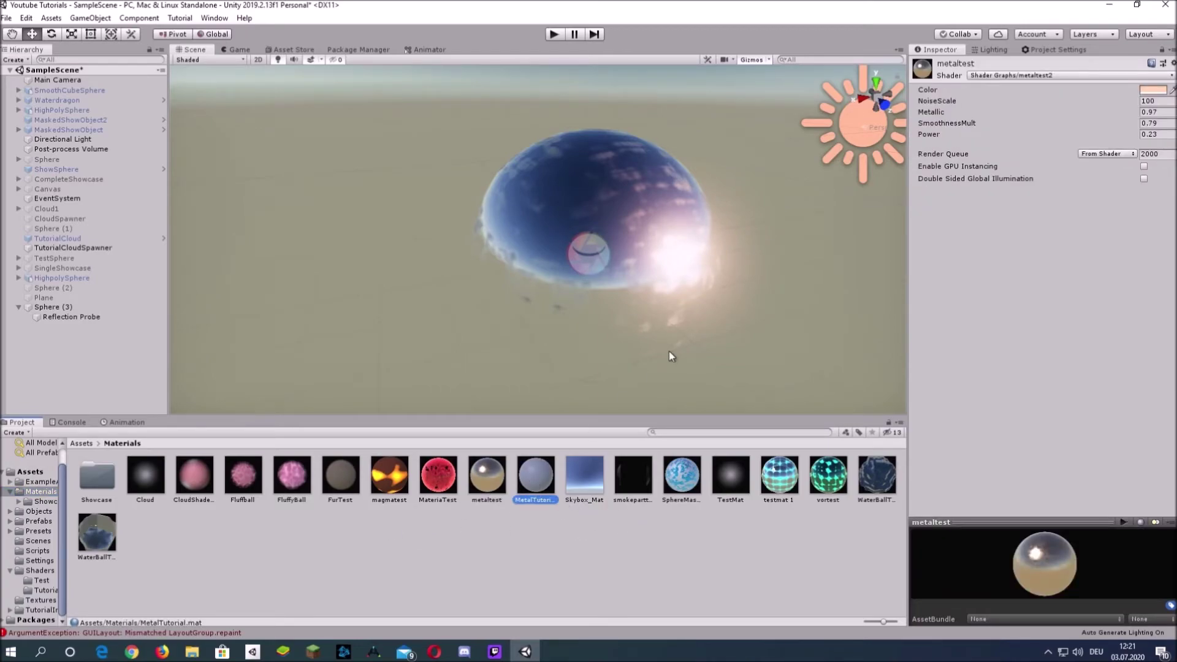
mouse_move(1135, 112)
mouse_down()
mouse_move(1118, 112)
mouse_move(1161, 112)
mouse_move(1141, 117)
mouse_up()
alt+drag(863, 218, 685, 213)
- Set the MetalTutorial material's Metallic value to 0.99
drag(1131, 101, 1130, 102)
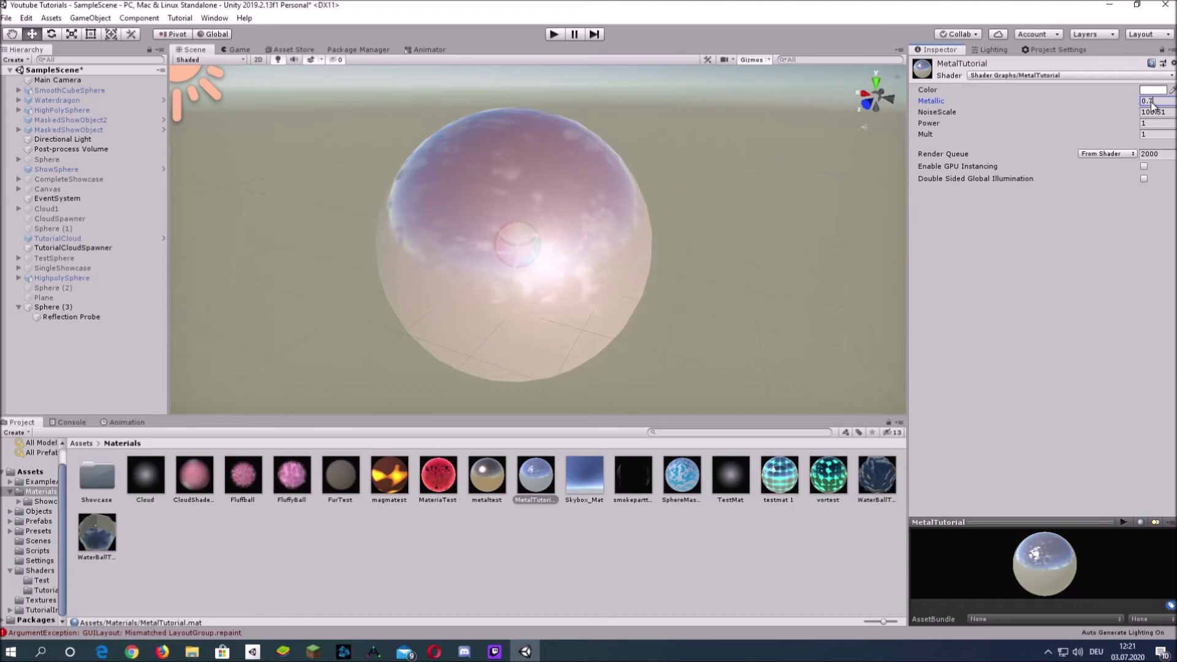
key(BackSpace)
text(99)
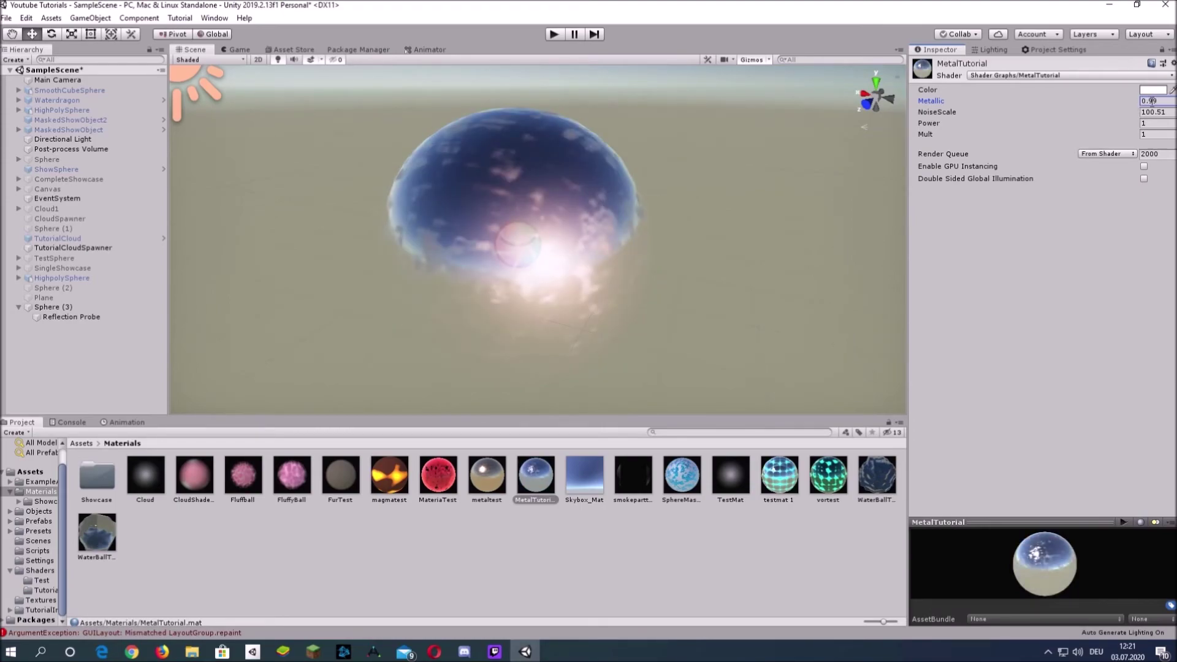
- Adjust the material's Power to 0.82 and Mult to 1.21 while viewing the sphere's reflections
mouse_move(1135, 123)
mouse_down()
mouse_move(1154, 125)
mouse_move(1112, 122)
mouse_move(1134, 138)
mouse_move(1121, 122)
mouse_up()
mouse_move(1121, 130)
mouse_down()
mouse_move(1135, 123)
mouse_move(1135, 133)
mouse_up()
alt+drag(675, 221, 497, 214)
key(w)
right_drag(497, 213, 554, 216)
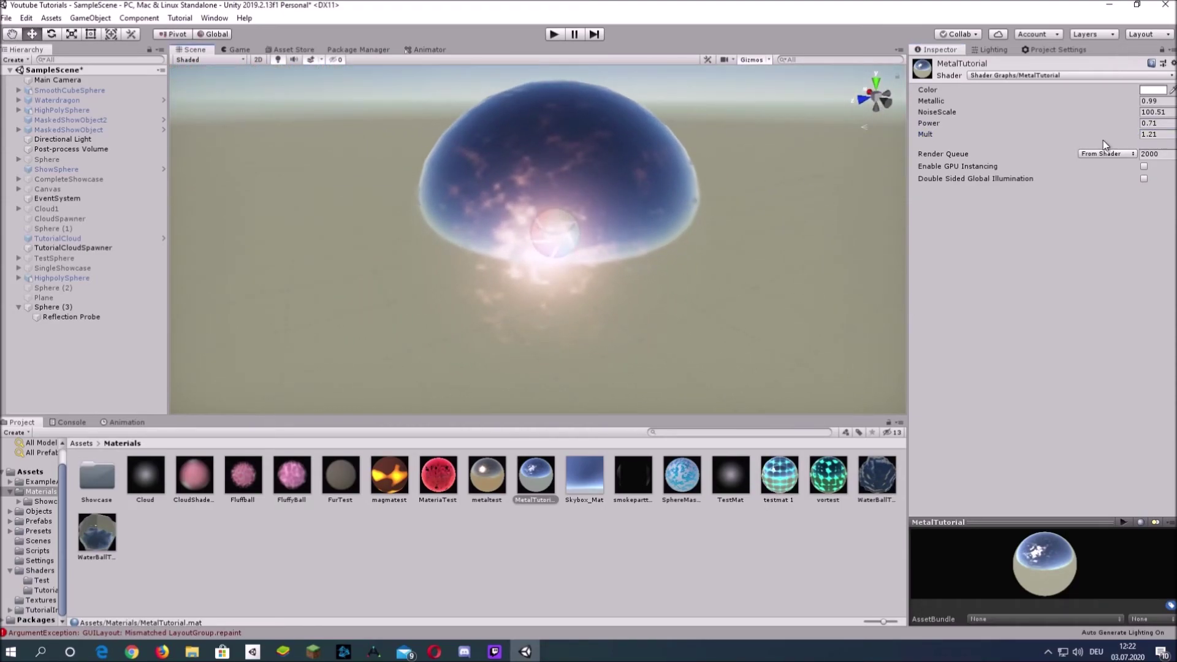
click(1134, 134)
mouse_move(1134, 125)
mouse_down()
mouse_move(1147, 128)
mouse_move(1135, 125)
mouse_up()
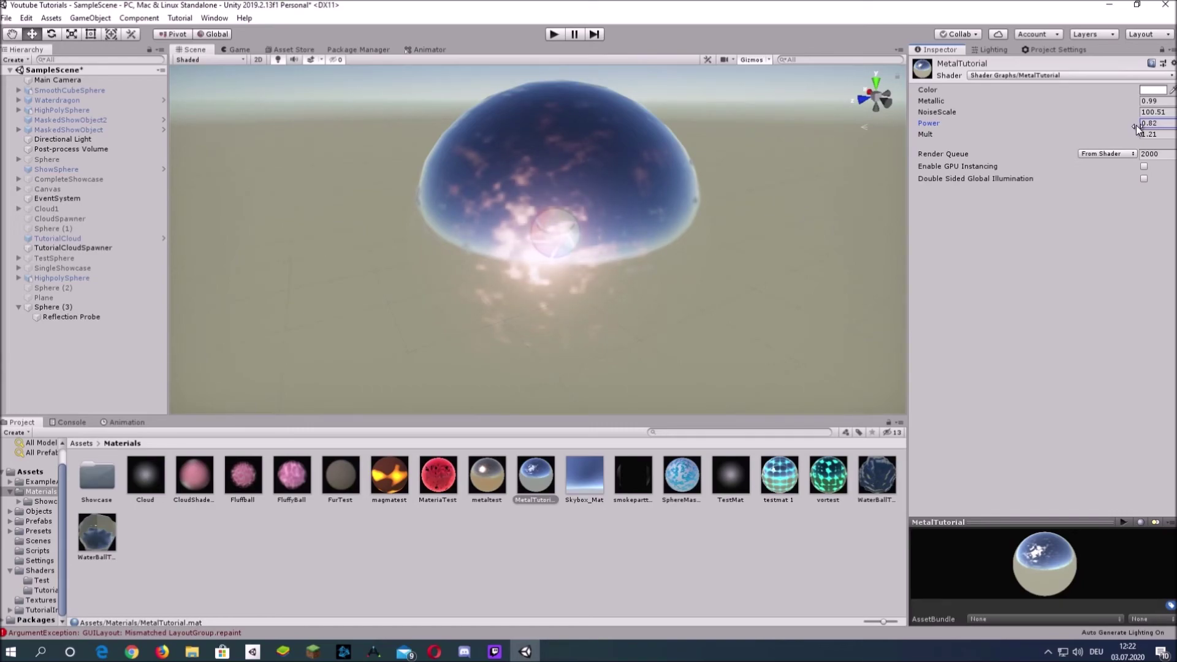
- Tint the MetalTutorial material's Color a very pale pink
click(1142, 92)
drag(142, 108, 60, 83)
drag(131, 82, 135, 86)
click(150, 13)
alt+drag(454, 144, 517, 134)
scroll(518, 134, down, 2)
- Preview the sphere in Play mode while adjusting Mult to 0.6 and Power to about 0.76, and stop playback
click(554, 34)
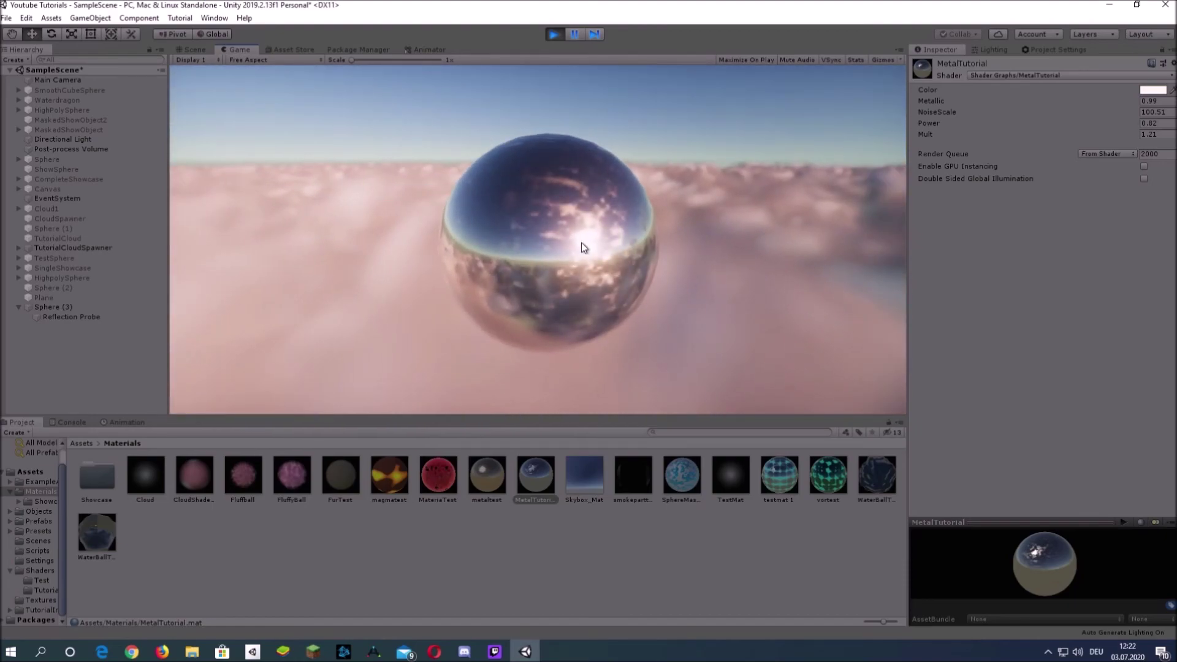
drag(1134, 121, 17, 129)
drag(1129, 126, 1059, 128)
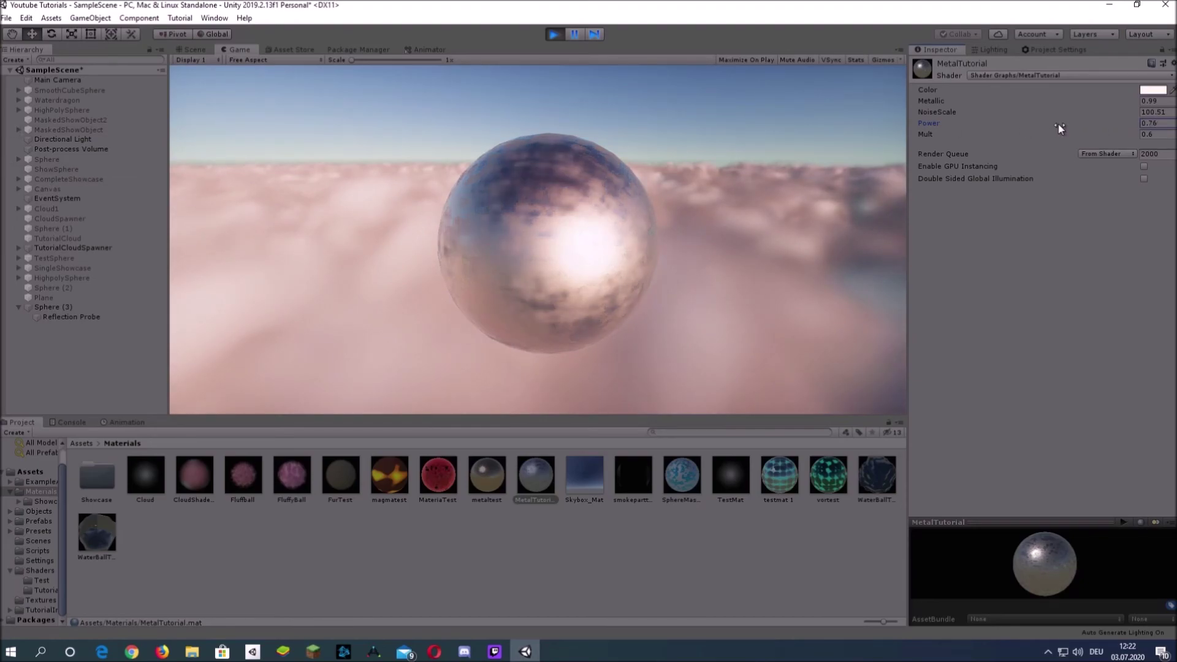
click(555, 37)
- Check the metaltest material's values, and set MetalTutorial's Power to 0.23 and Mult to 0.79
click(491, 489)
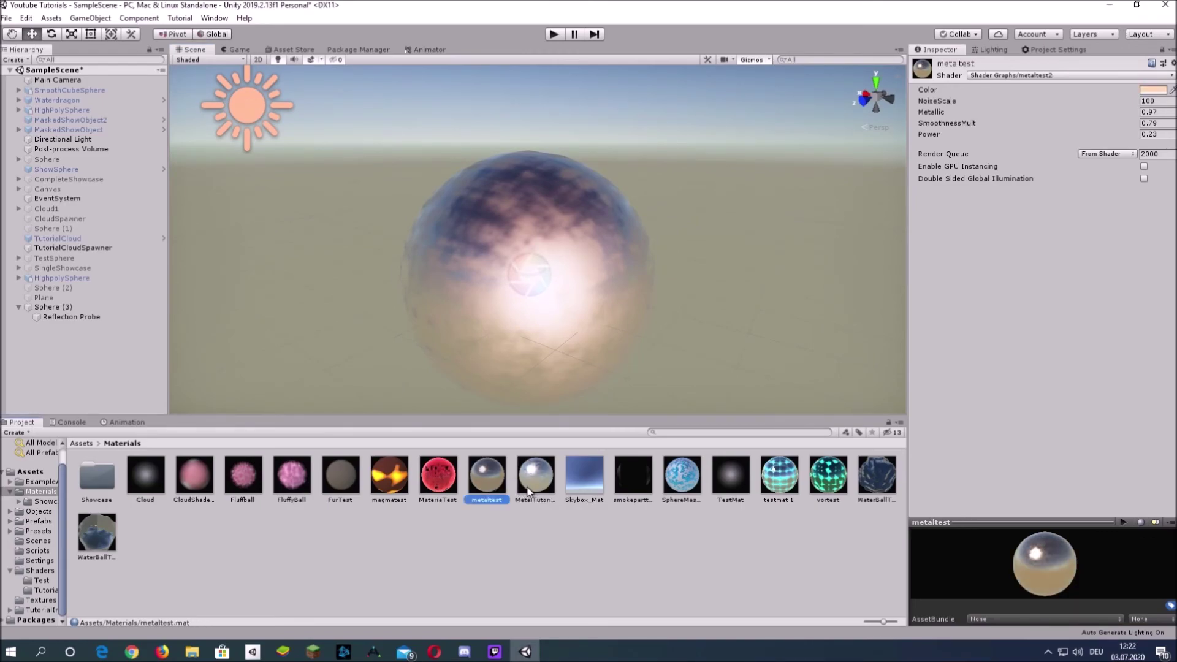
click(535, 482)
click(1153, 124)
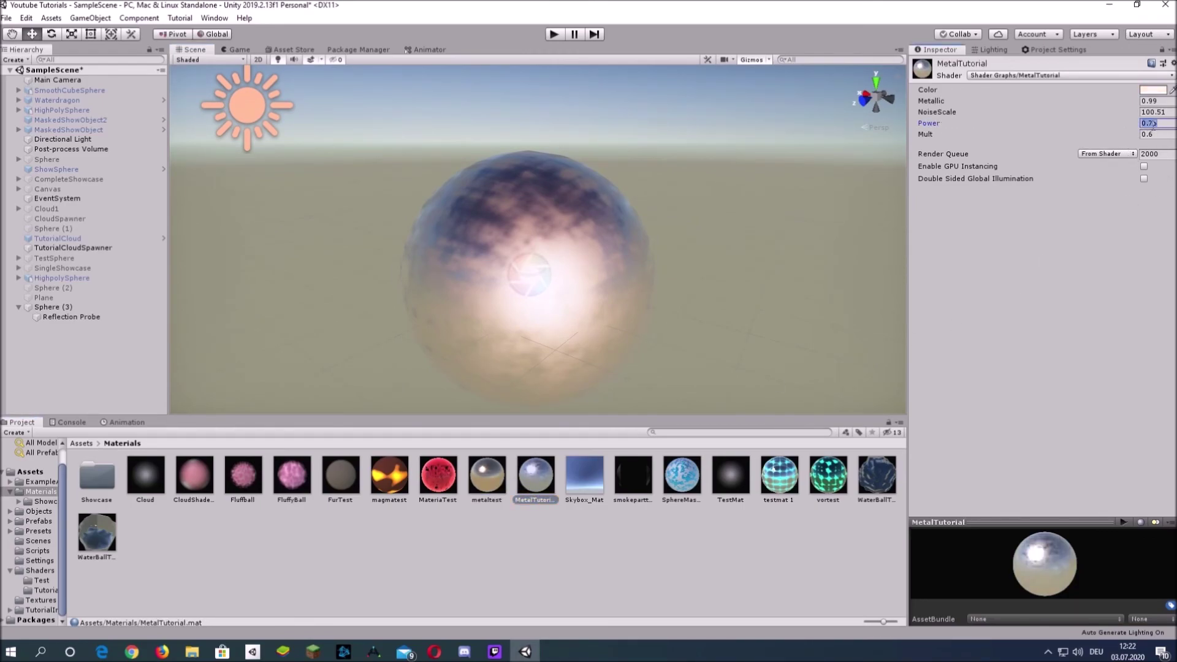
text(.23)
click(1157, 134)
text(.79)
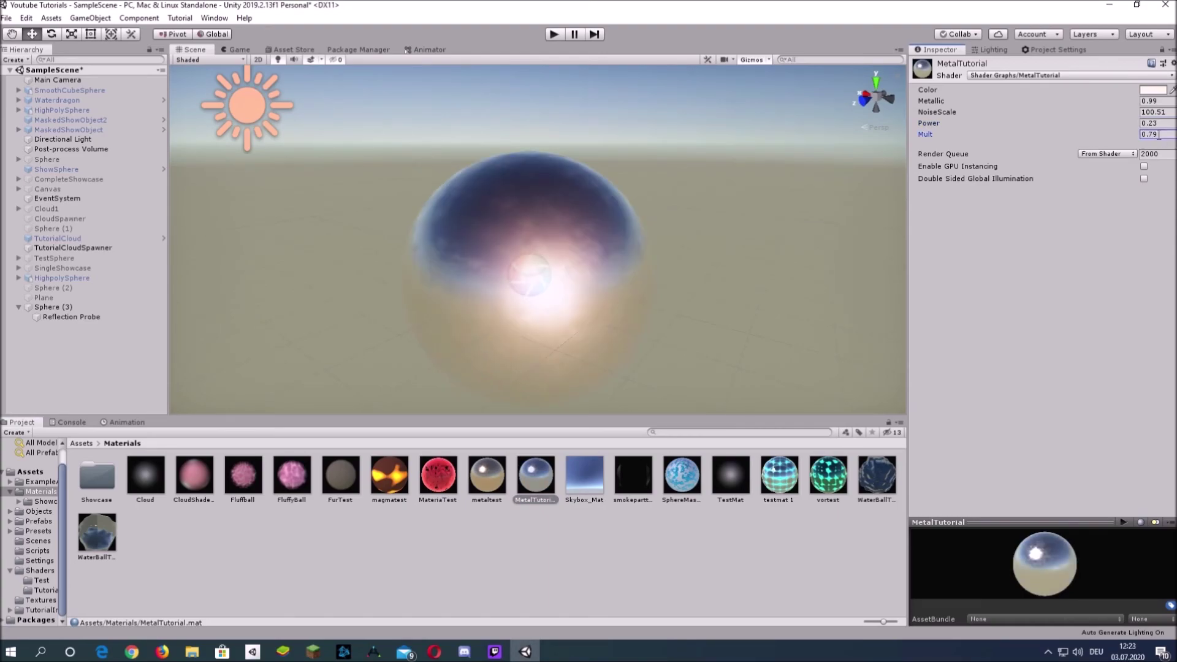
- View the sphere up close in the scene and start Play mode to check the metal material
mouse_move(724, 275)
right_down()
mouse_move(589, 284)
mouse_move(733, 286)
right_up()
key(d)
key(w)
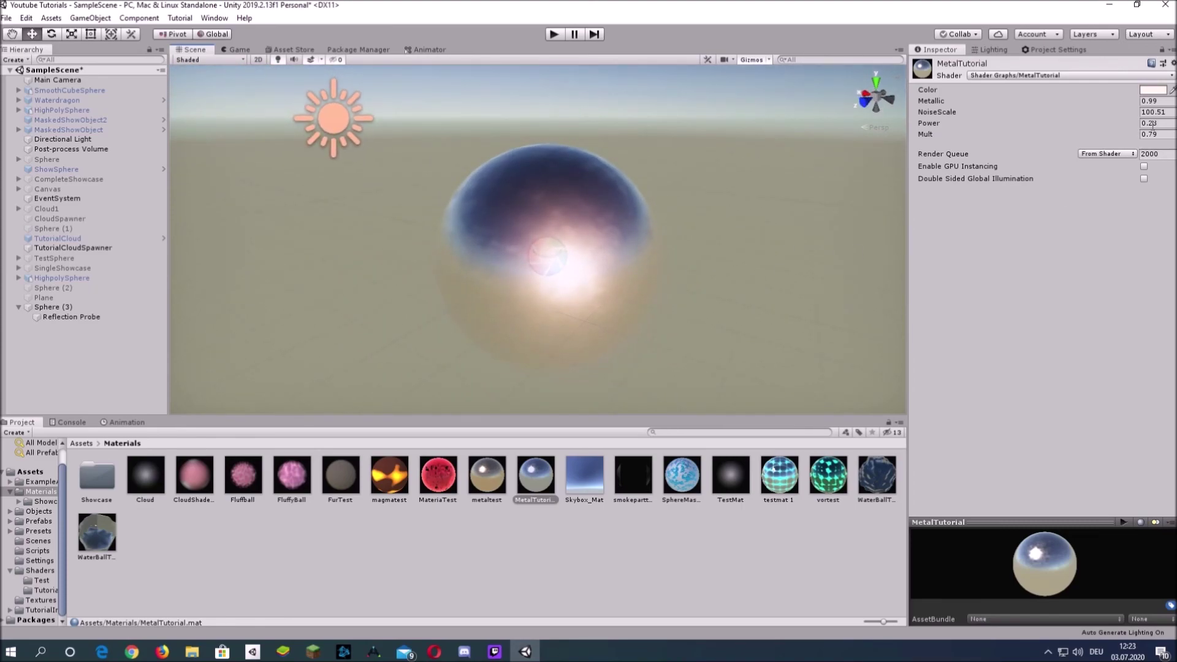
click(553, 35)
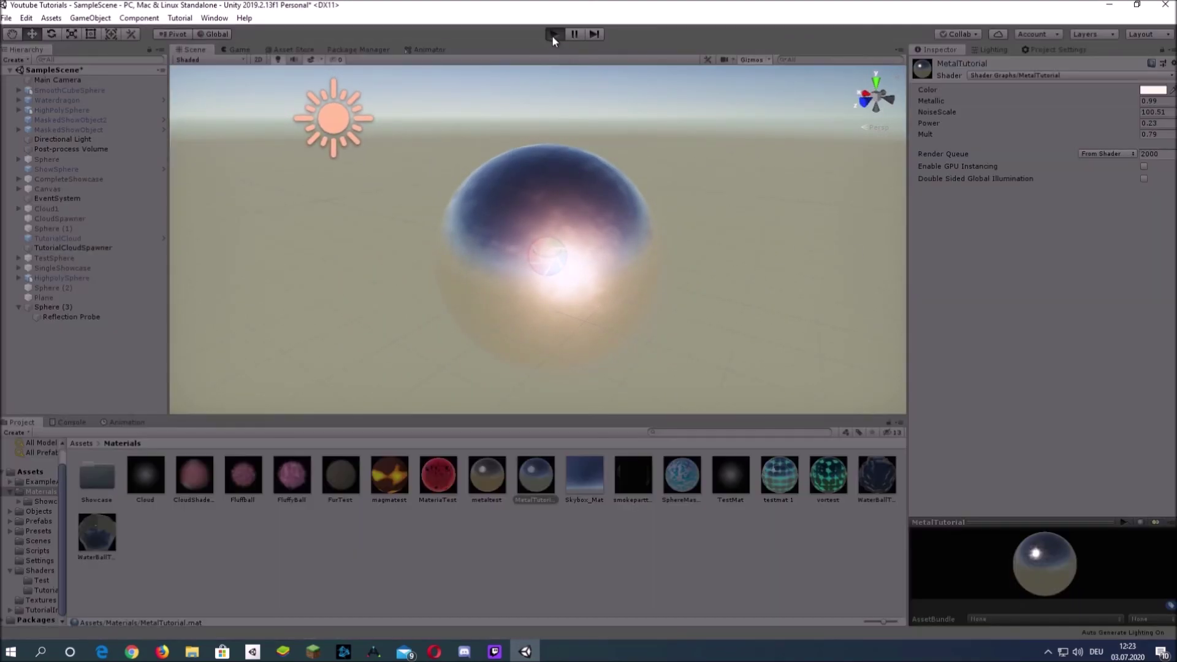